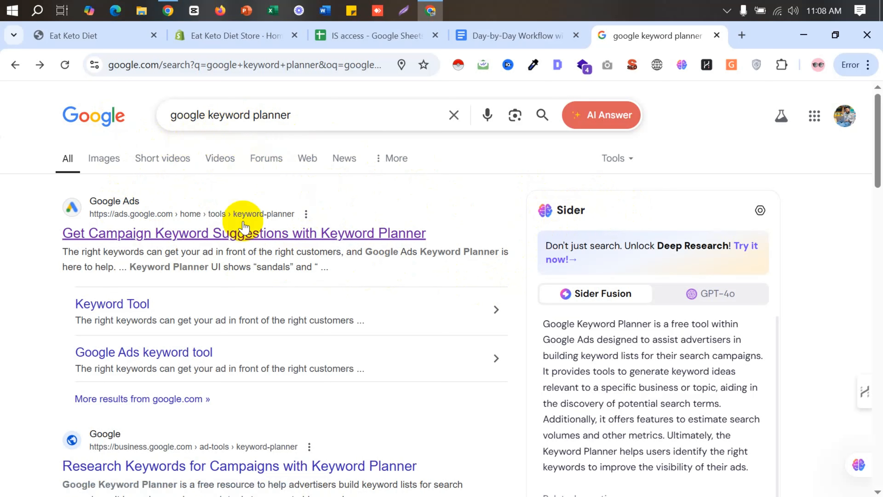
- Open the Google Ads Keyword Planner page, sign in to the EatKetoDiet account and hide the notice about ads not running
click(136, 237)
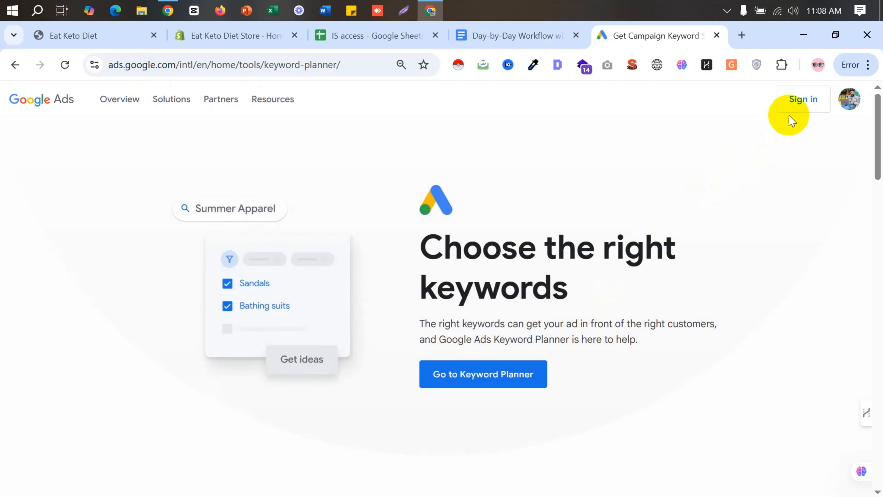
click(801, 101)
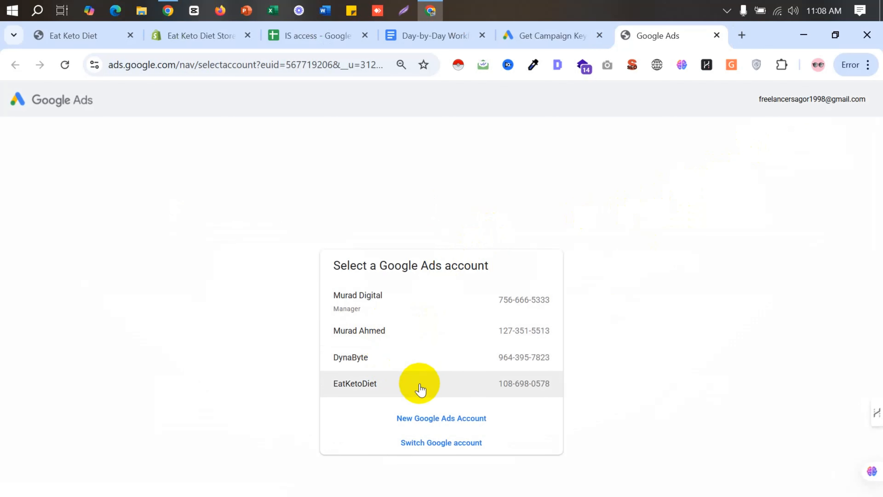
click(380, 386)
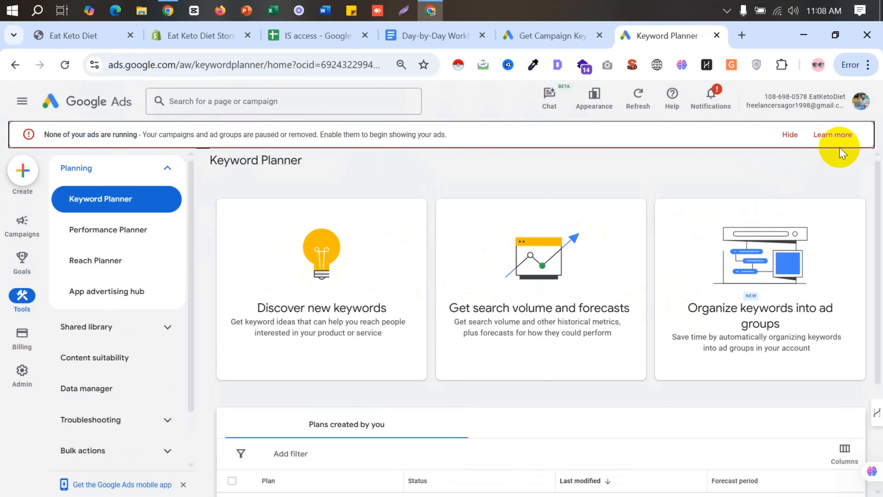
click(790, 134)
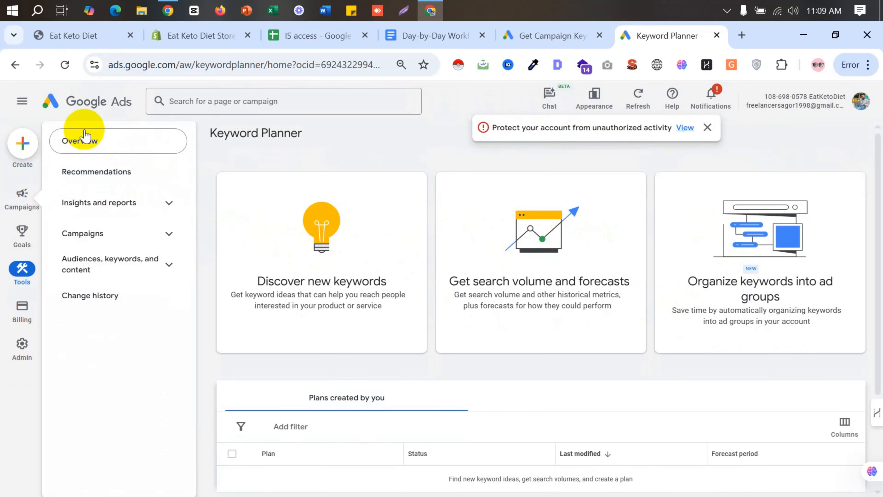
- Open the account overview, dismiss the unauthorized-activity alert and go back to Keyword Planner to start discovering new keywords
click(93, 105)
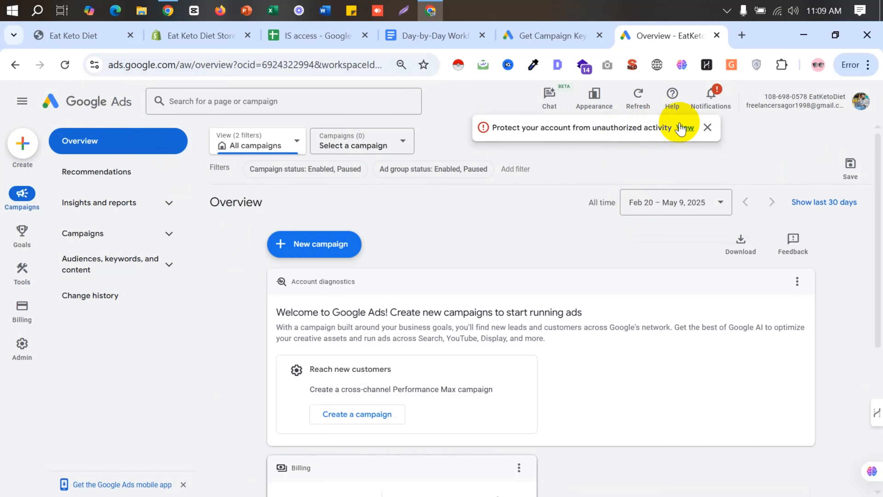
click(706, 127)
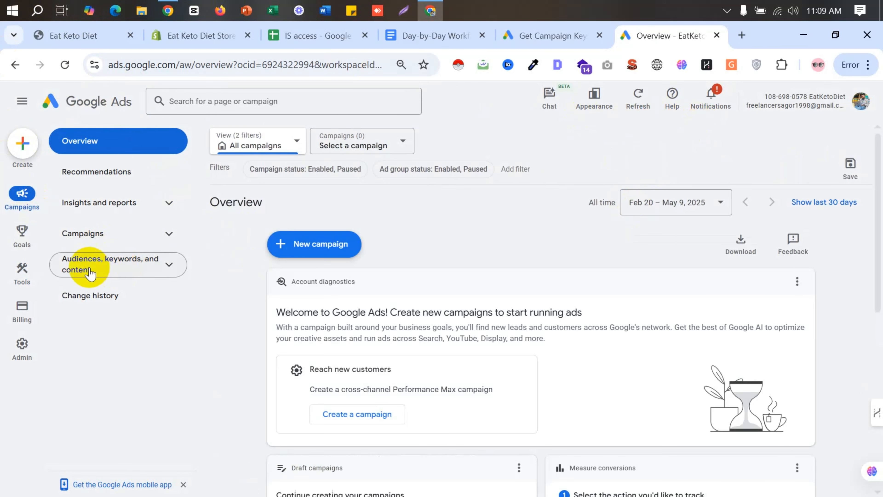
mouse_move(26, 273)
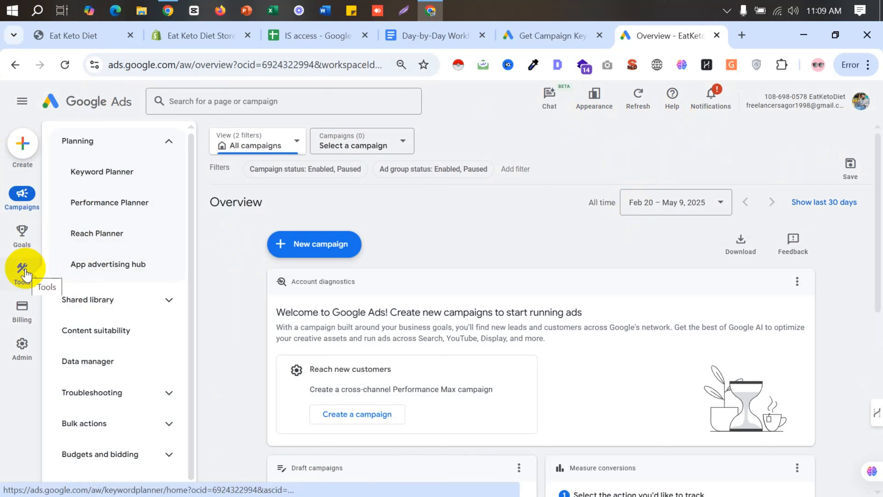
click(108, 174)
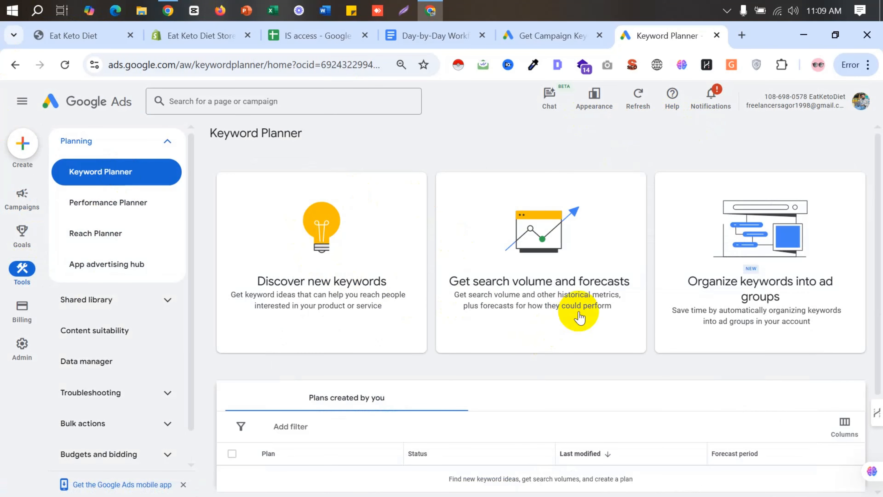
scroll(574, 320, down, 3)
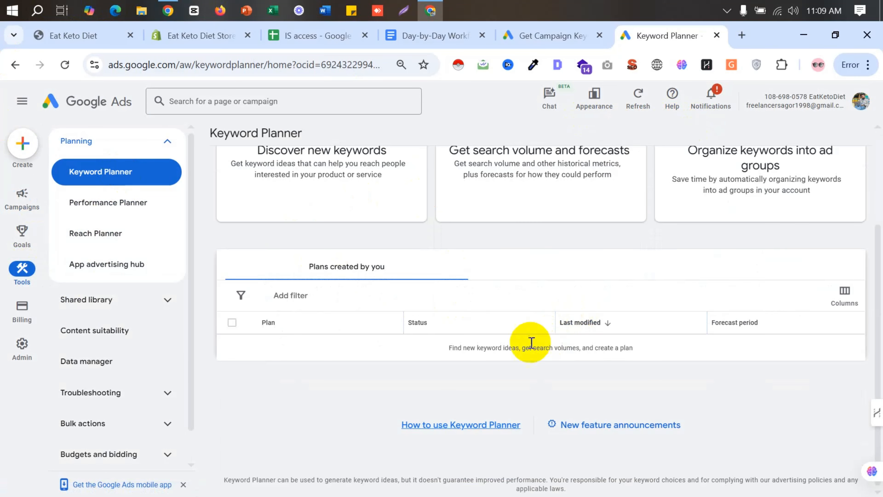
scroll(407, 354, up, 3)
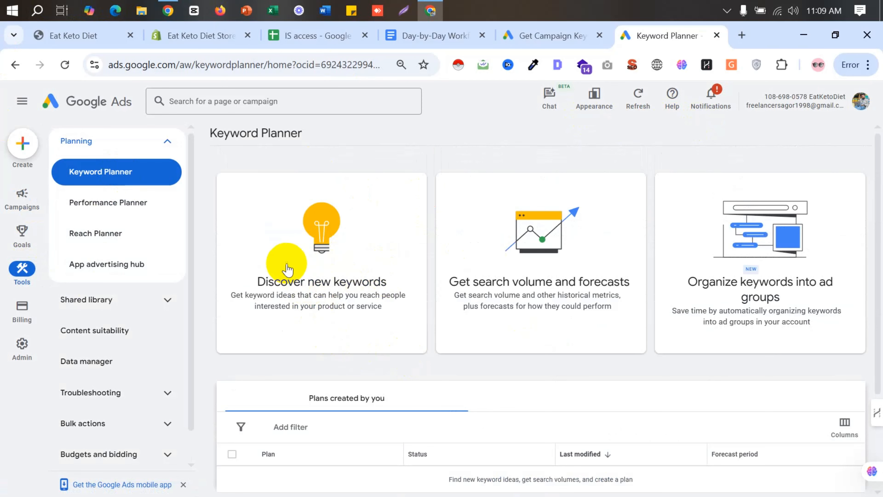
click(327, 257)
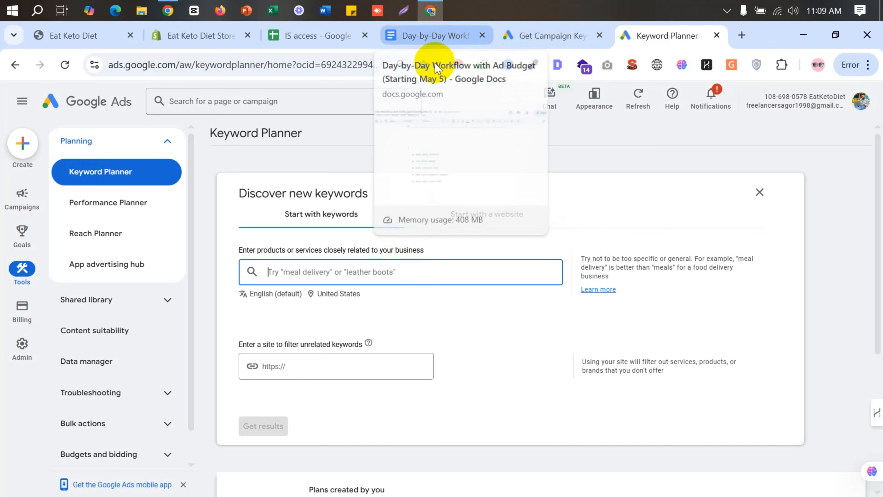
- Review the 28-Day Keto Meal Plan, Keto Snacks for Kids and Keto Bundle Offer product pages on the Eat Keto Diet site
click(85, 36)
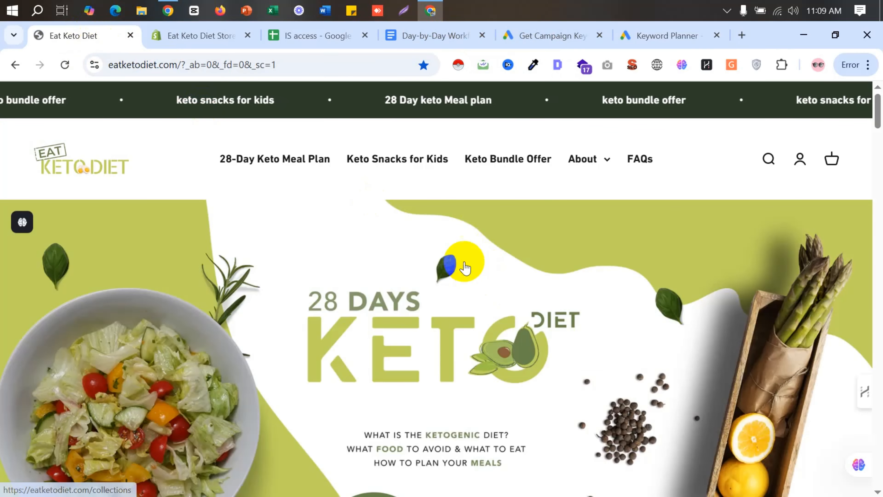
click(287, 171)
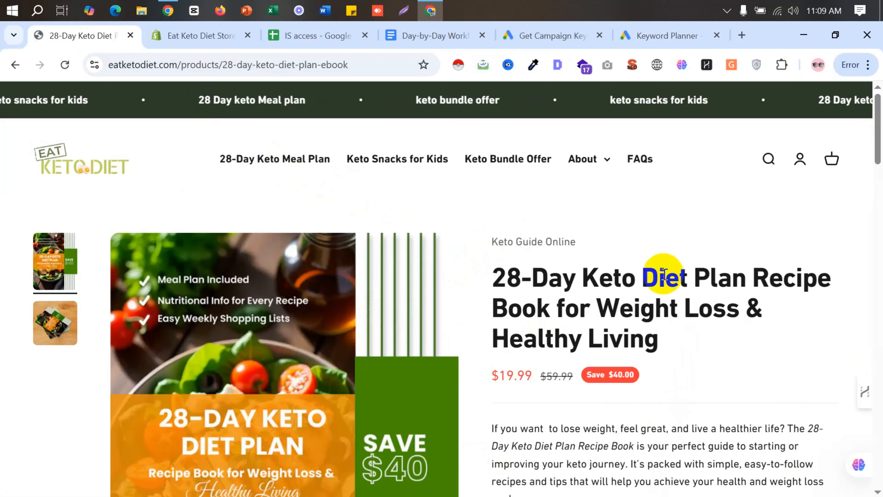
click(399, 170)
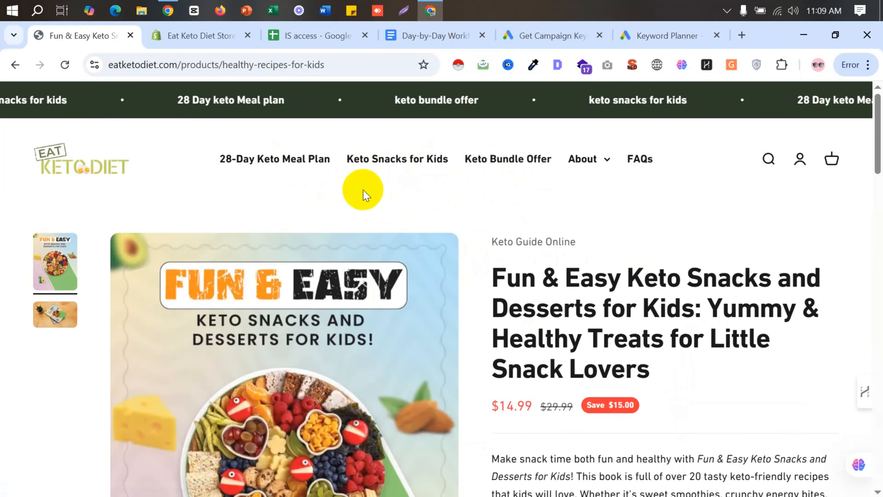
click(478, 164)
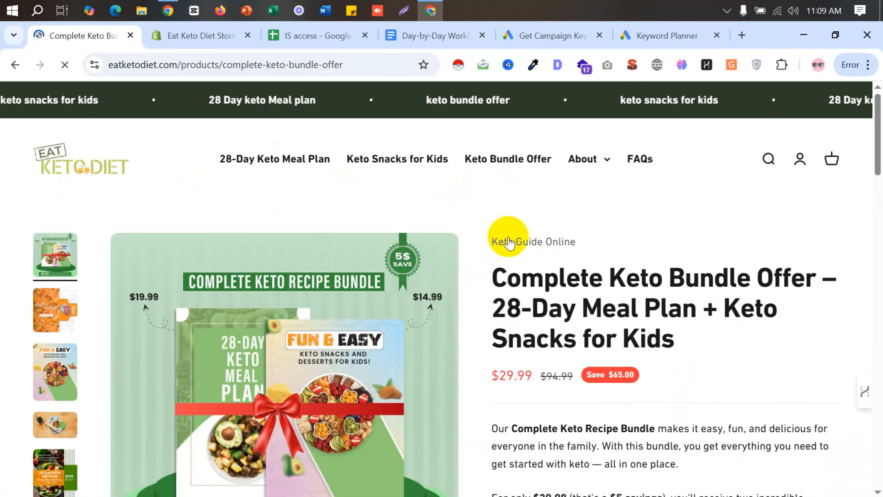
click(264, 160)
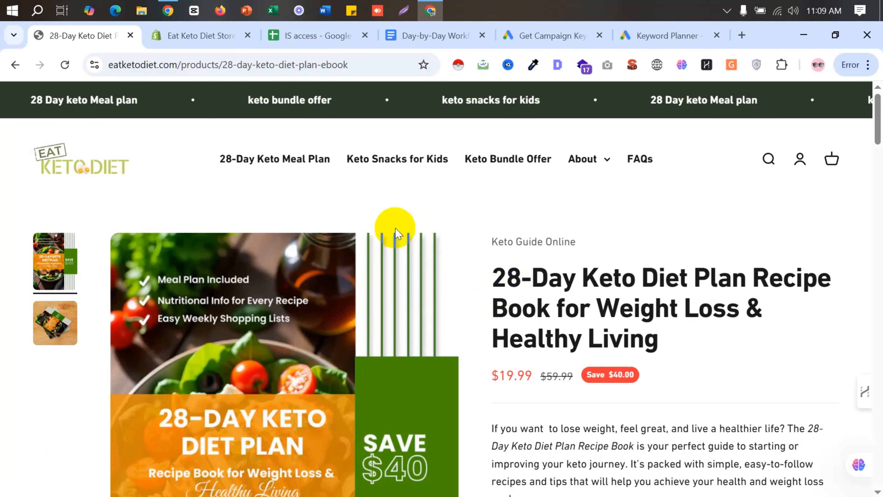
- Check the keyword list in the Day-by-Day Workflow document, highlighting "keto diet products"
click(426, 36)
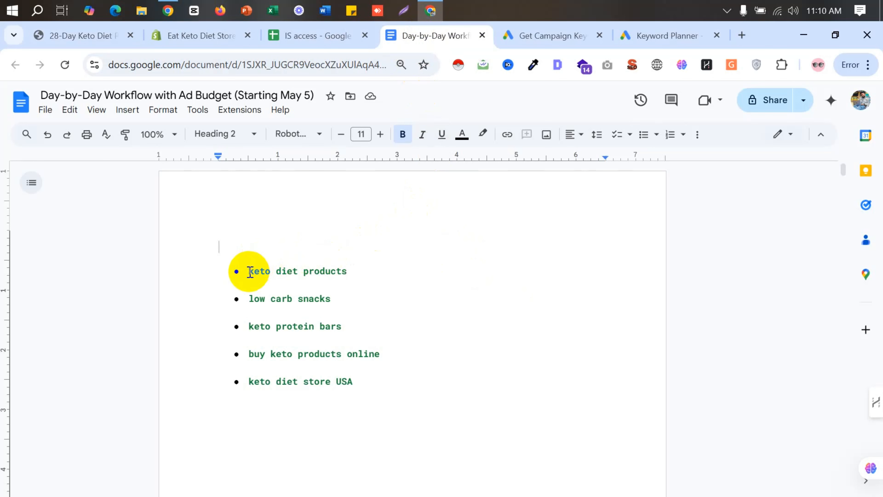
drag(250, 271, 351, 271)
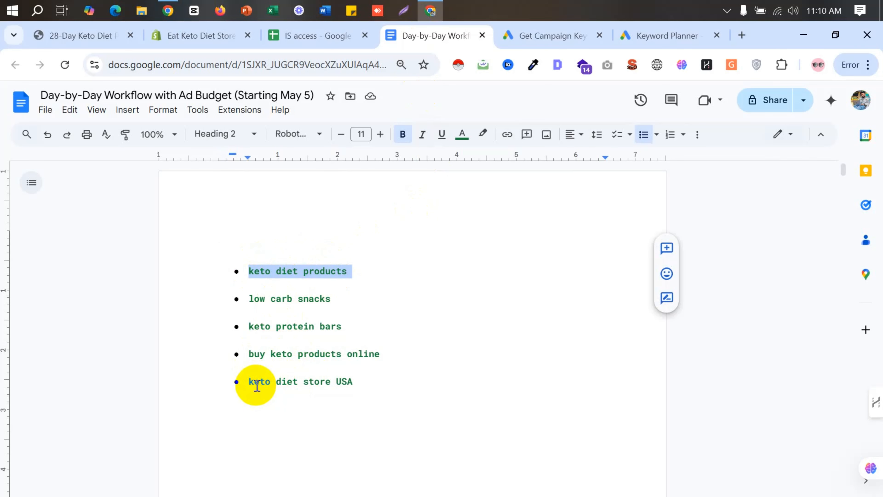
- Copy "28-Day Keto Diet Plan Recipe" from the store's product title and enter "28-Day Keto Diet Plan Recipe book" as the Keyword Planner search term
click(81, 41)
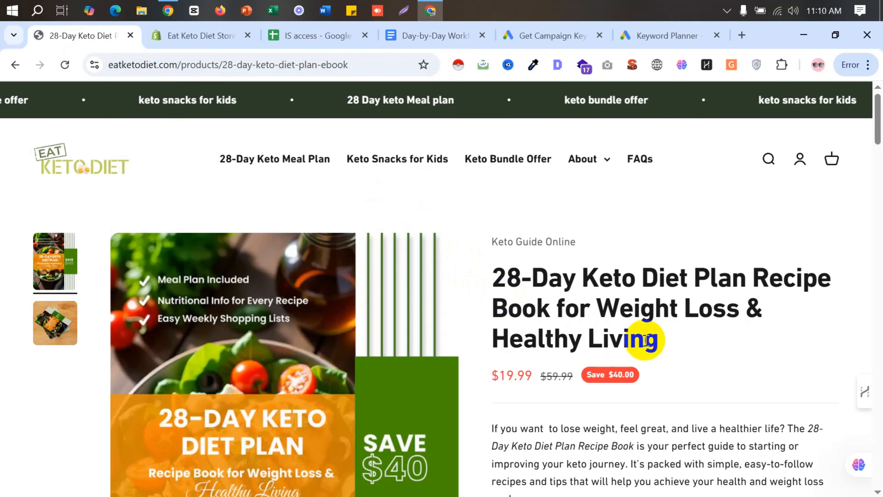
mouse_move(460, 317)
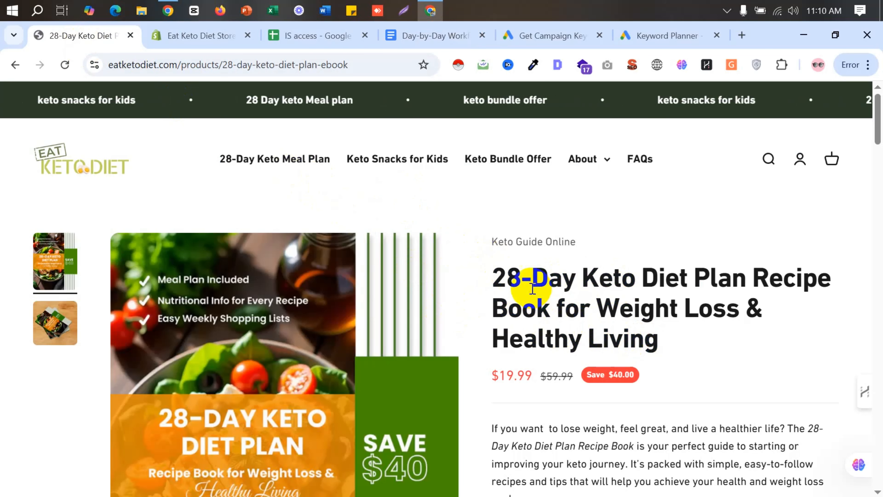
drag(499, 276, 833, 278)
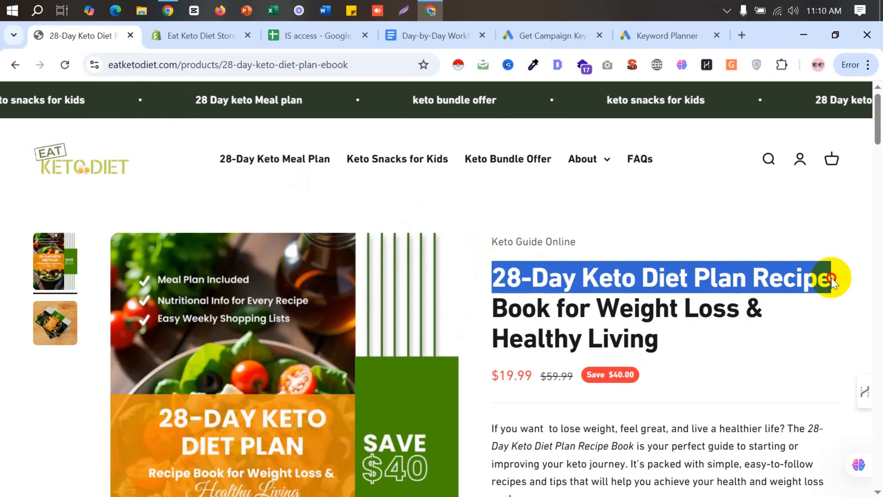
right_click(777, 277)
click(550, 56)
click(632, 37)
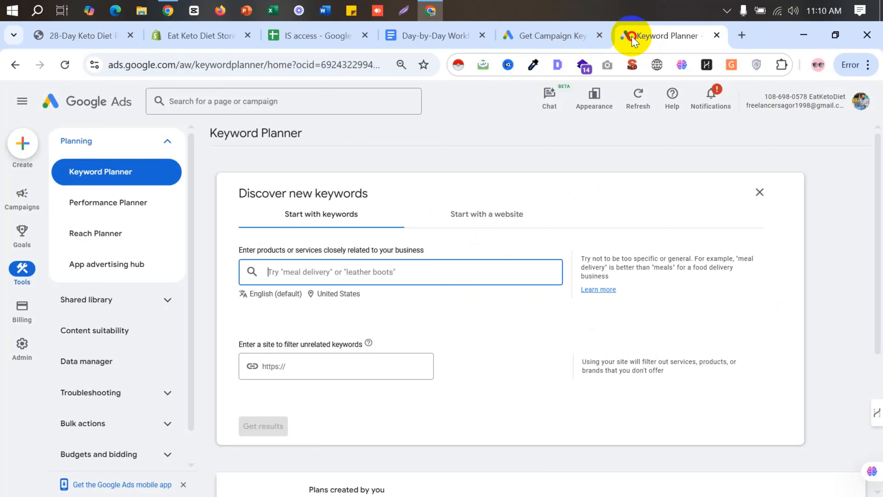
right_click(302, 271)
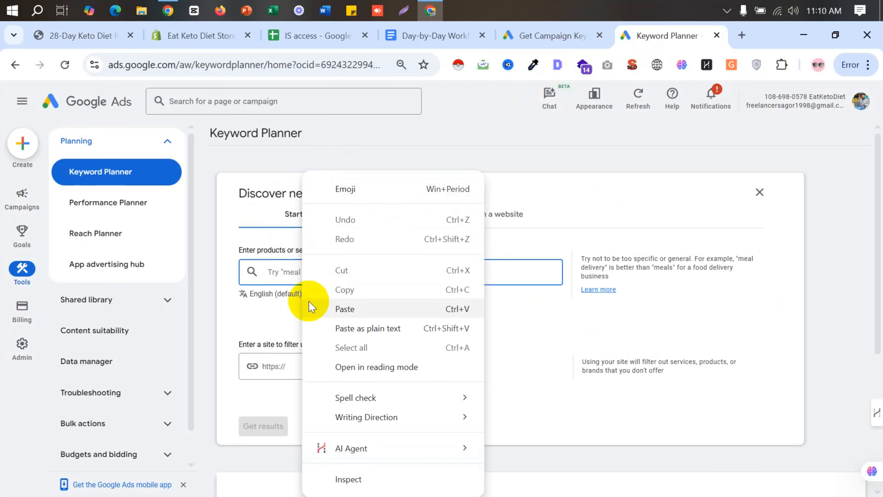
click(336, 308)
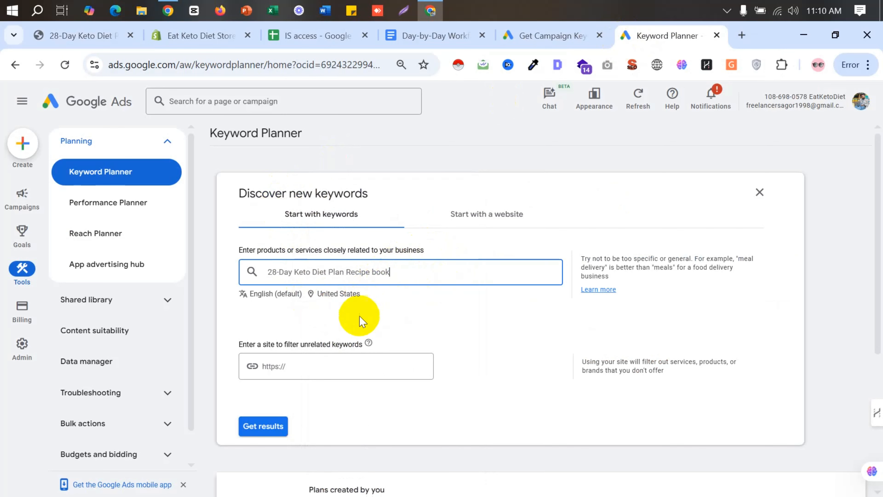
- Keep United States as the target location, get the keyword ideas and close the keyword refinement options
click(330, 295)
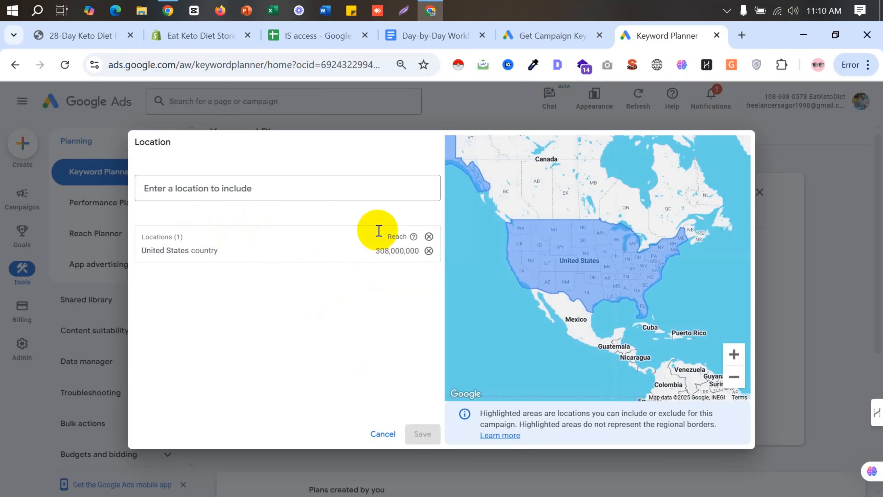
click(383, 434)
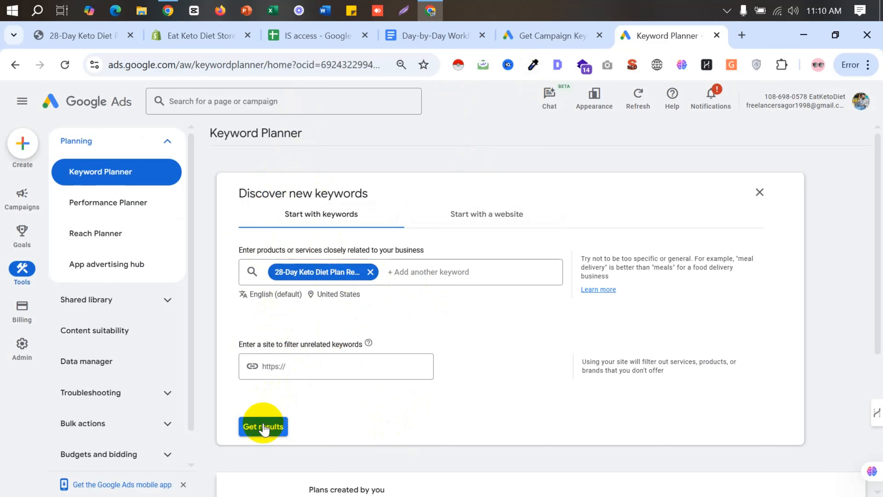
click(263, 427)
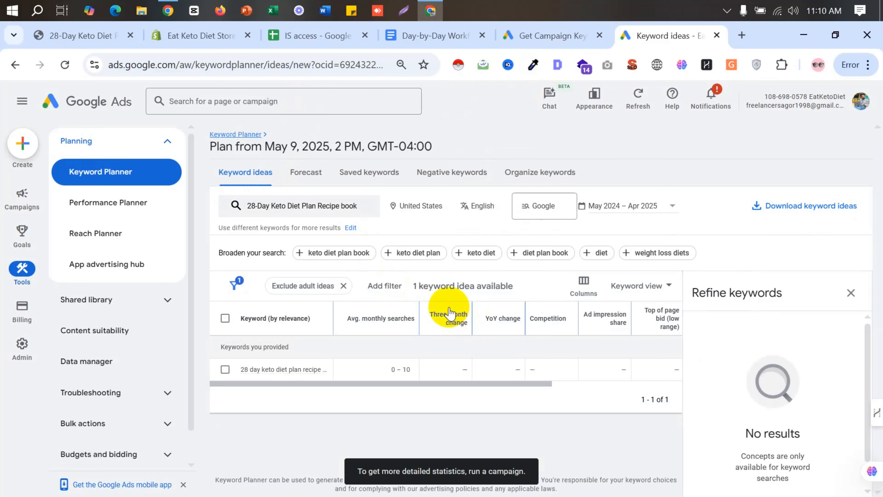
click(854, 293)
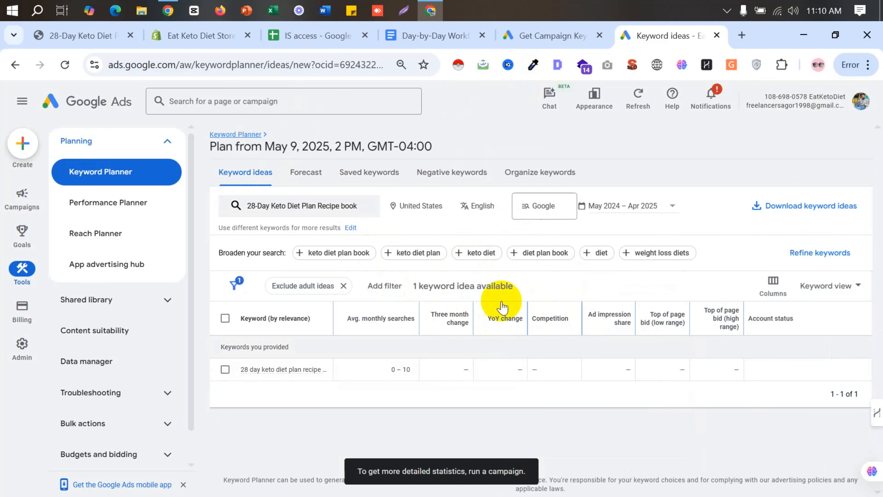
- Broaden the search with the suggested keyword "keto diet plan book" and look through the updated keyword ideas
click(301, 257)
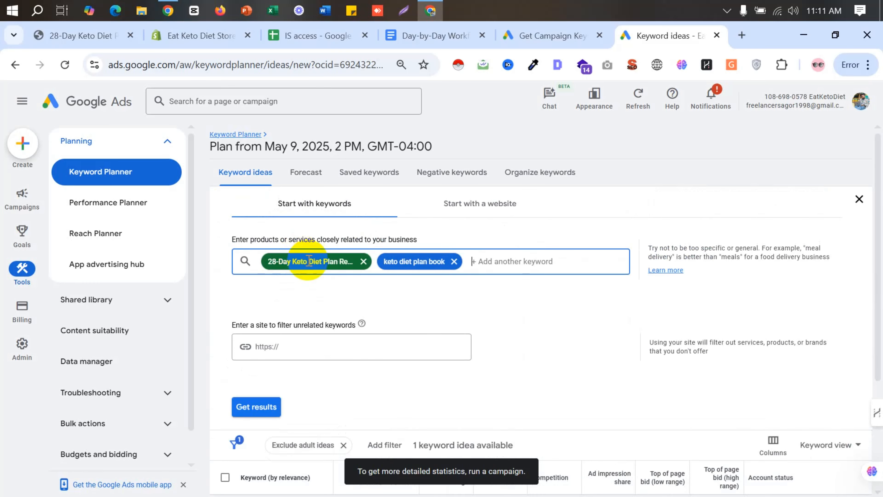
click(256, 379)
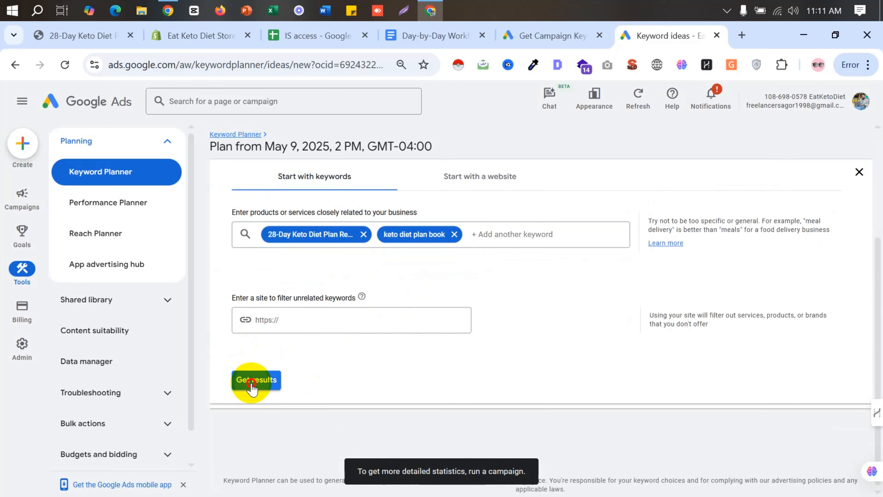
scroll(334, 334, down, 2)
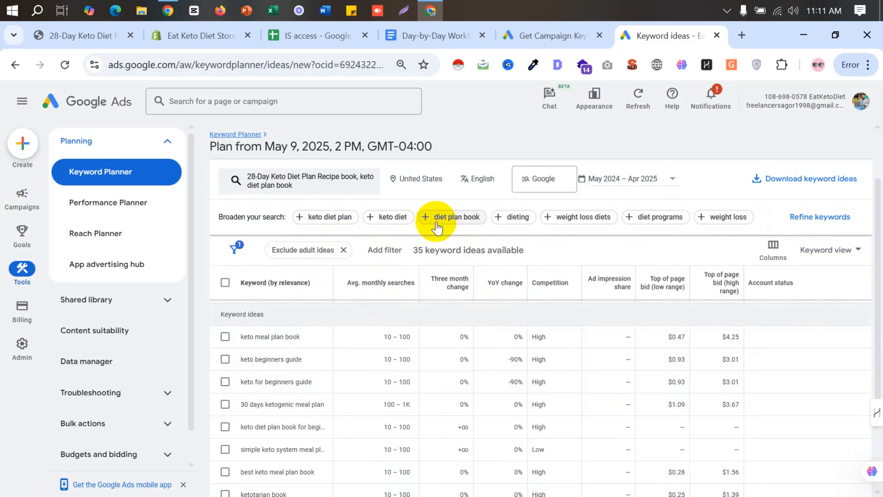
- Add the suggested keywords "diet plan book" and "weight loss diets" to the search, refreshing the keyword ideas after each
click(452, 217)
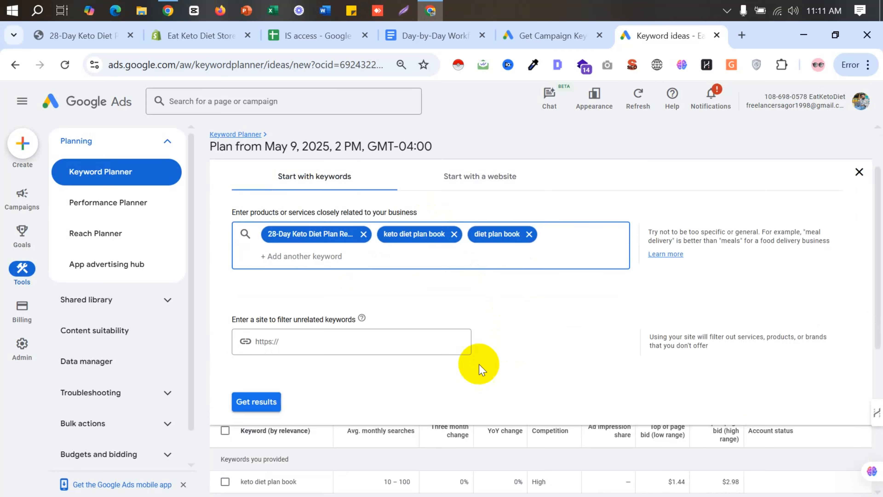
click(257, 402)
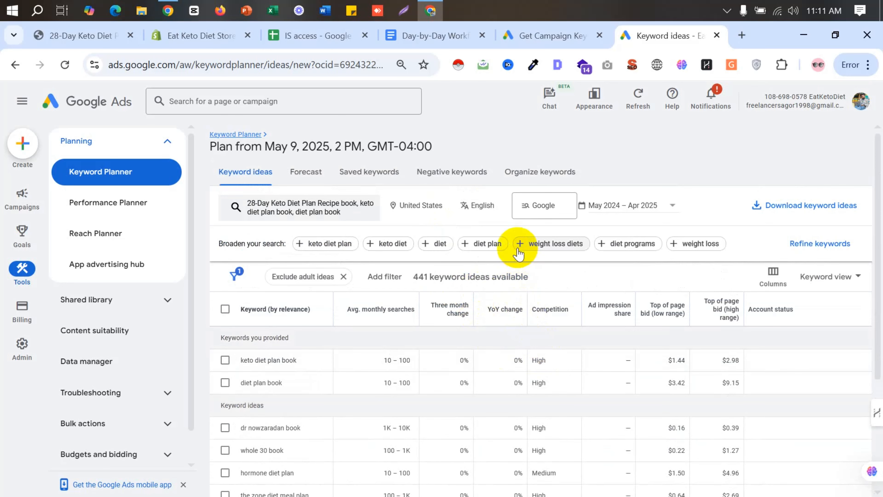
click(521, 246)
click(255, 424)
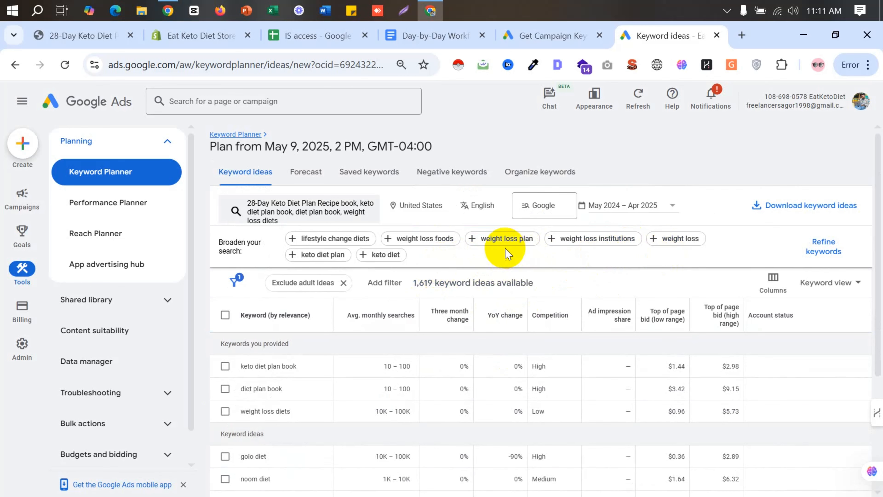
- Add the suggested keyword "weight loss plan" to the search, refresh the results and sort the keyword ideas by highest average monthly searches
click(475, 240)
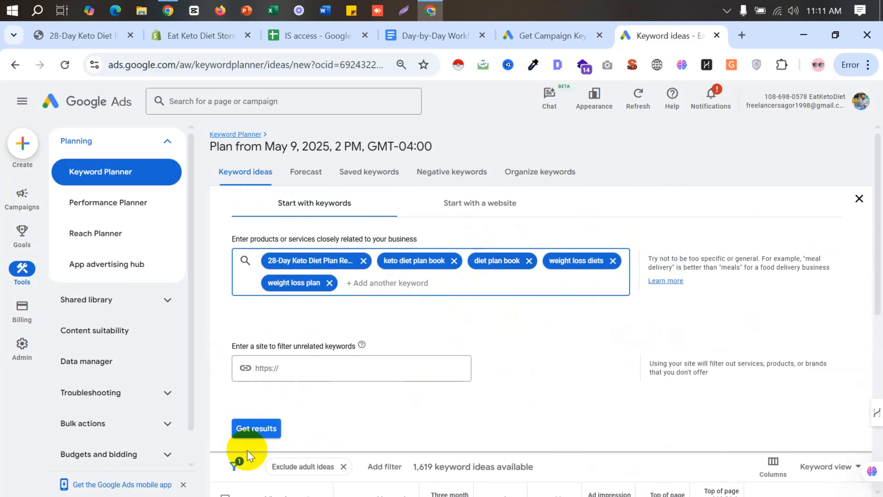
click(257, 427)
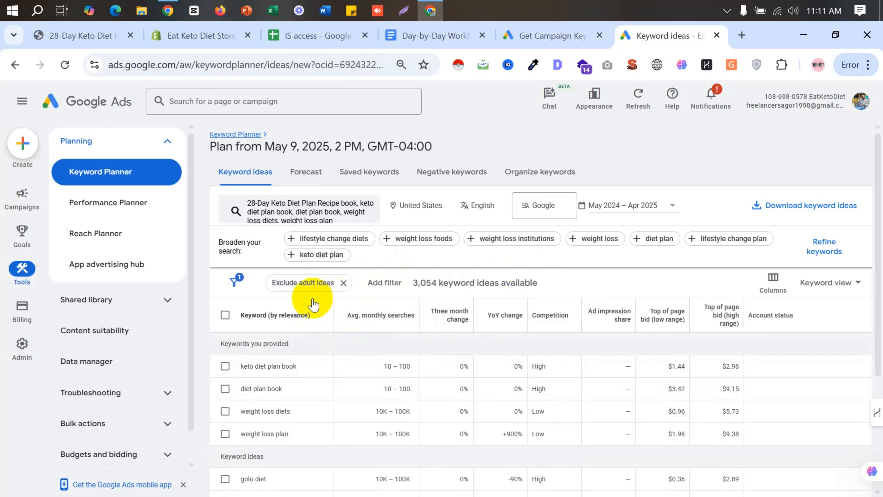
mouse_move(344, 328)
click(361, 313)
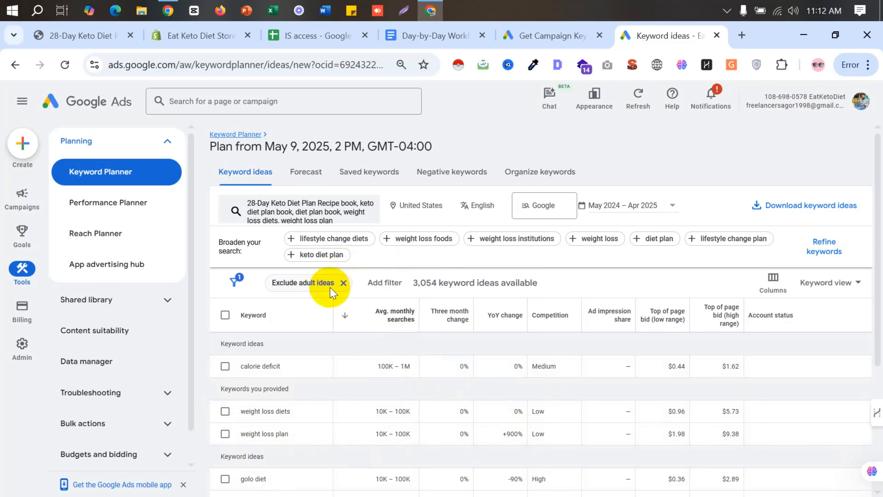
- Filter the keyword ideas to Low competition only and look through the filtered list
click(384, 290)
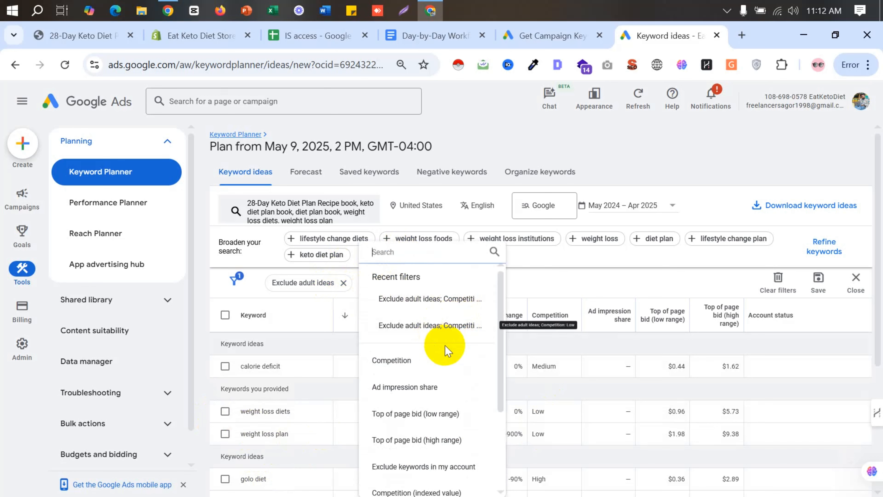
scroll(435, 385, down, 2)
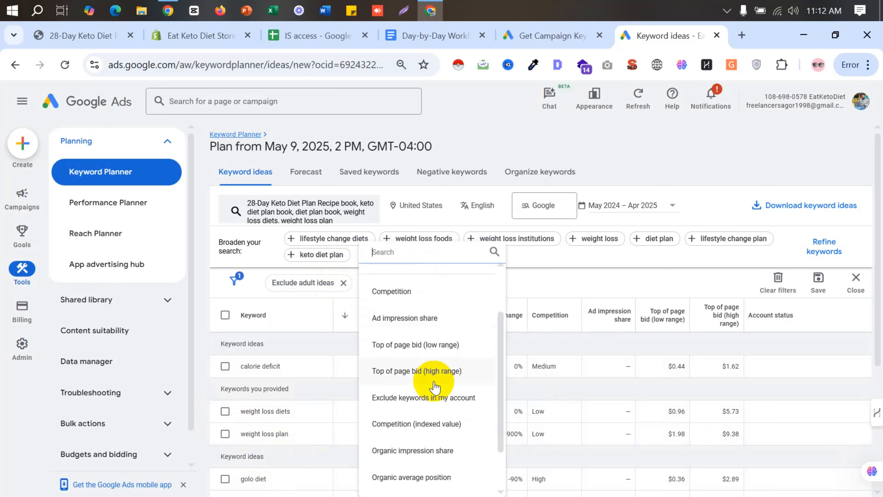
scroll(435, 386, up, 2)
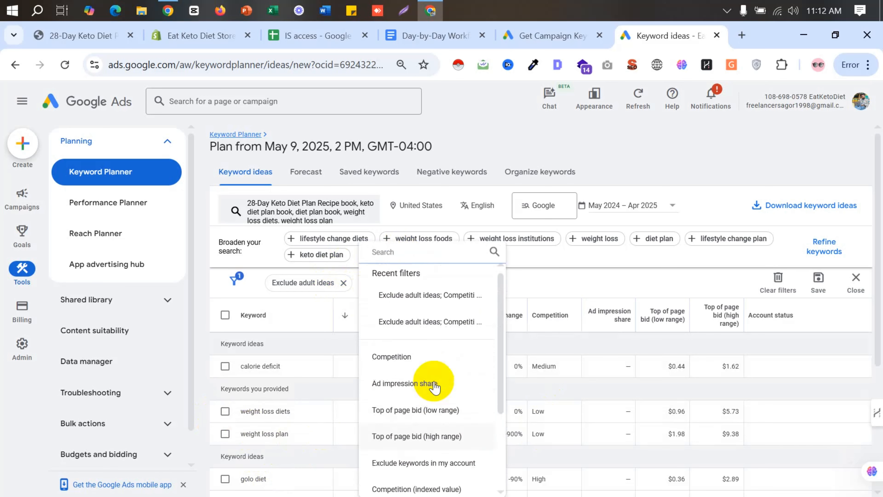
click(397, 360)
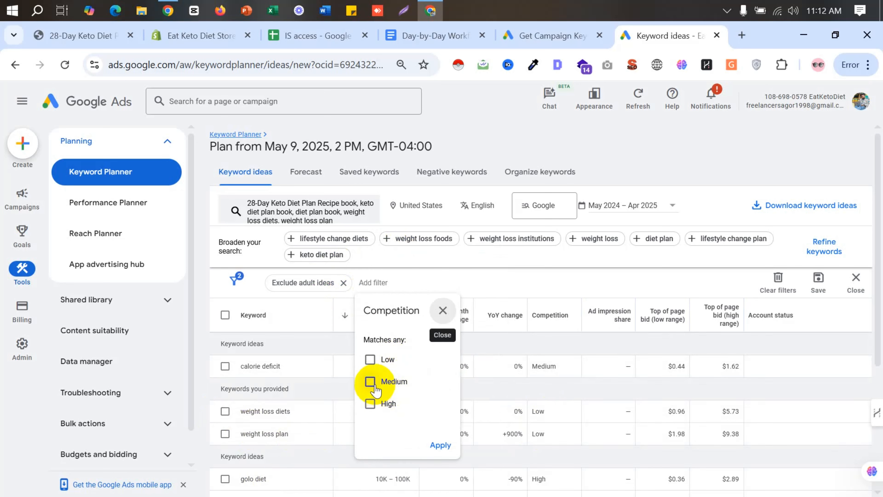
click(374, 386)
click(370, 382)
click(370, 360)
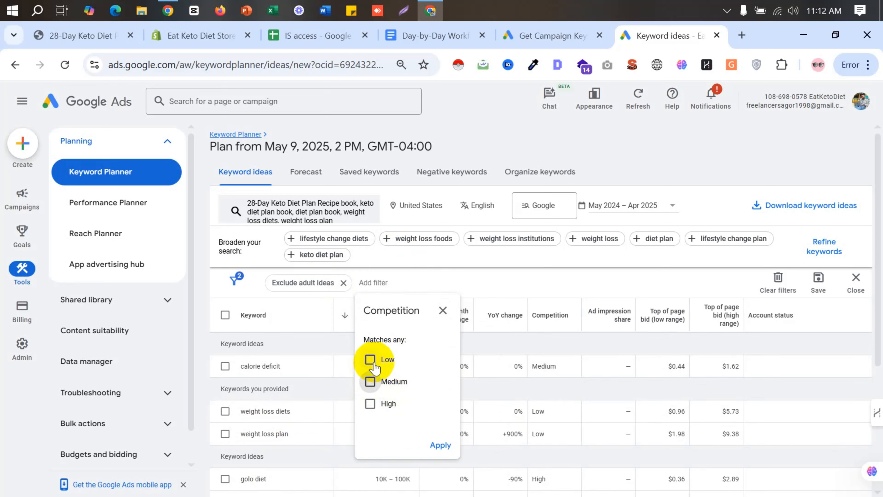
click(438, 447)
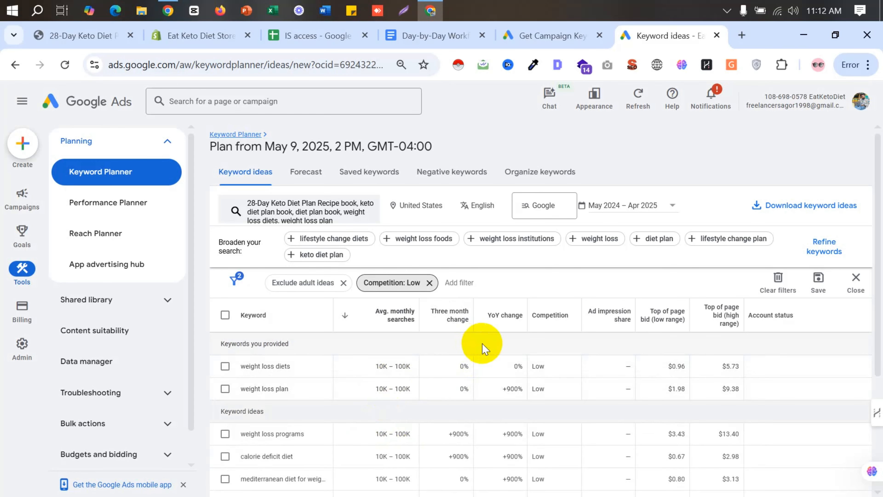
scroll(484, 346, down, 2)
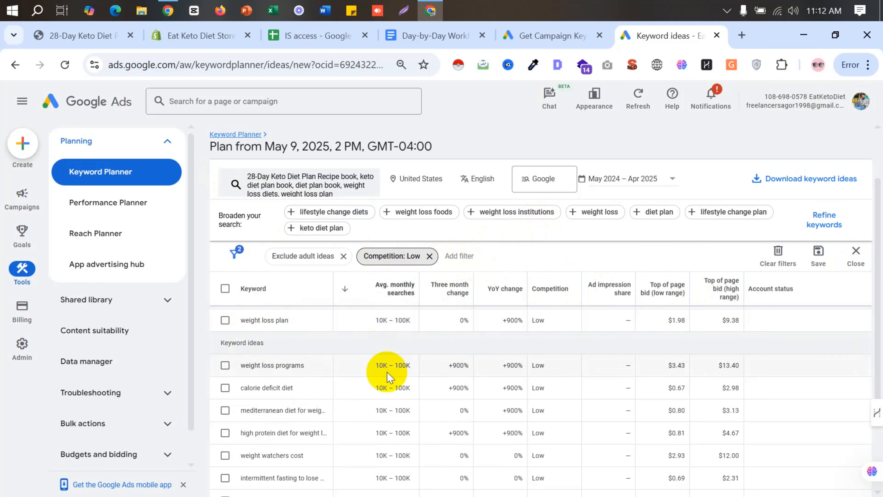
scroll(387, 373, down, 3)
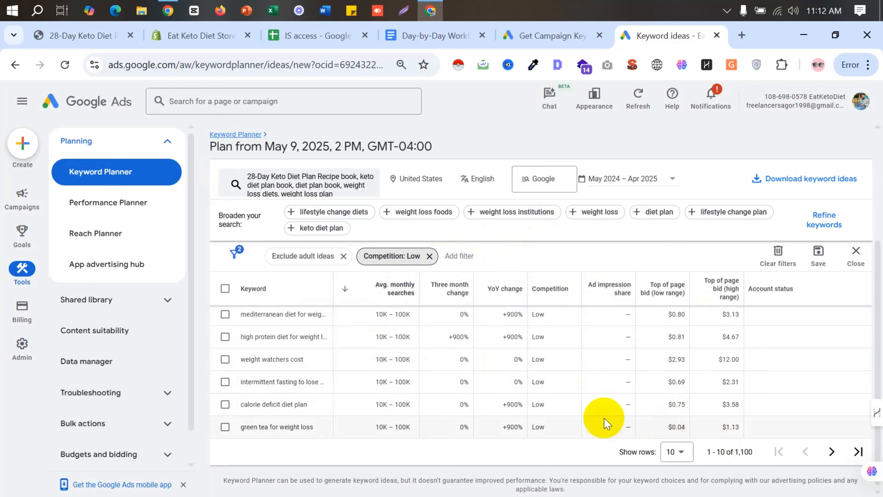
scroll(454, 376, up, 3)
scroll(453, 377, up, 1)
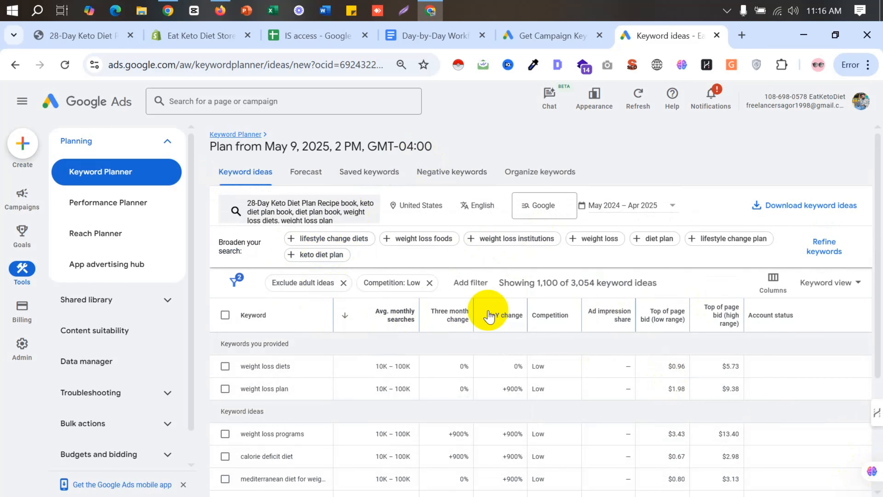
- Refine the keywords by excluding the Program and Other Brands groups under Brand or Non-Brand, keeping Non-Brands included
click(815, 258)
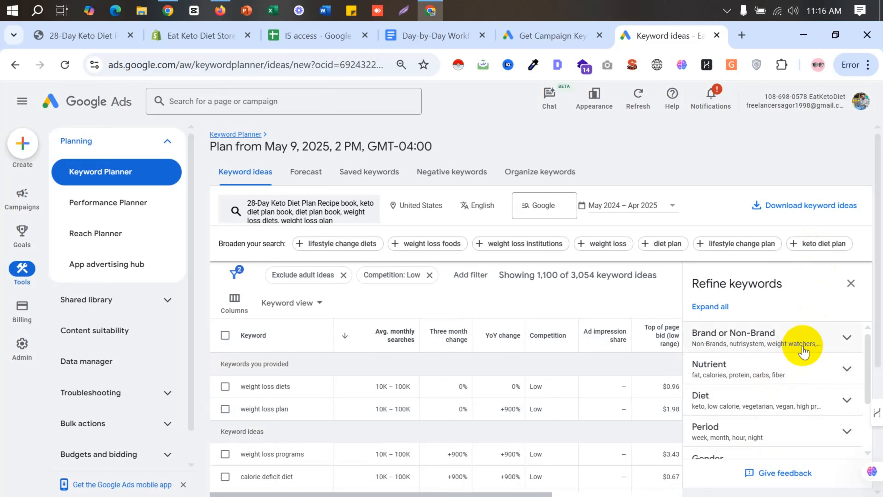
click(814, 338)
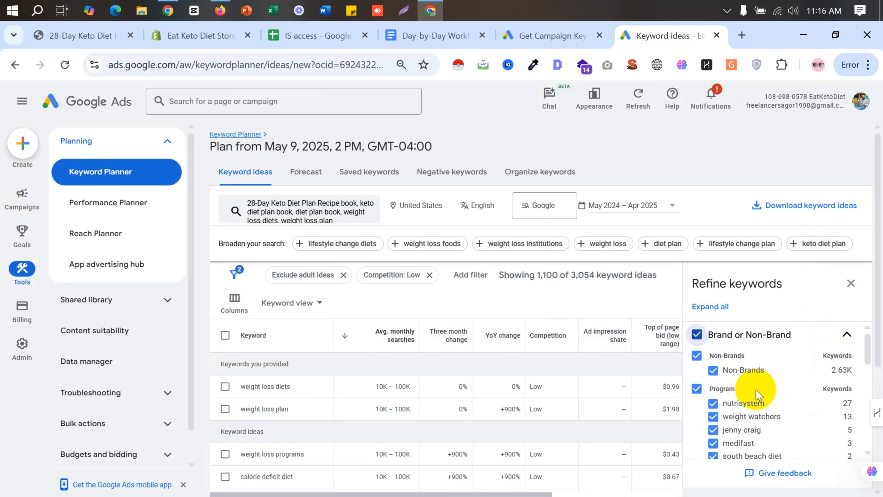
scroll(716, 395, down, 2)
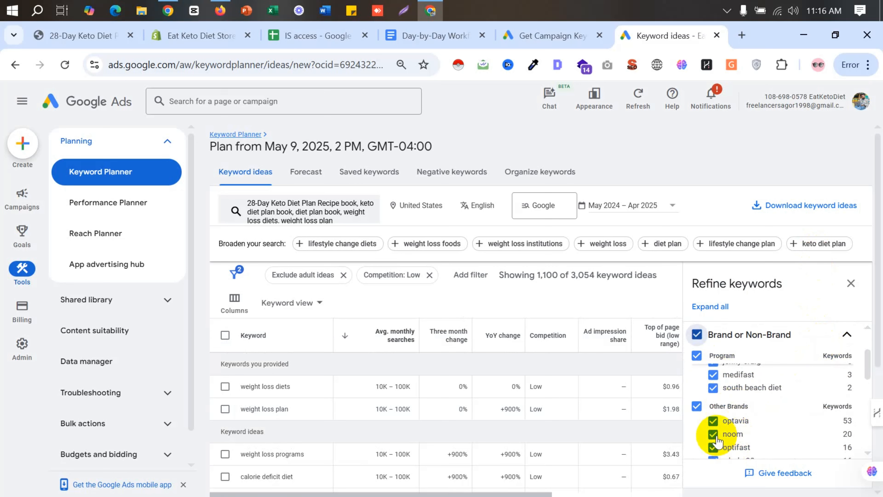
scroll(730, 425, up, 2)
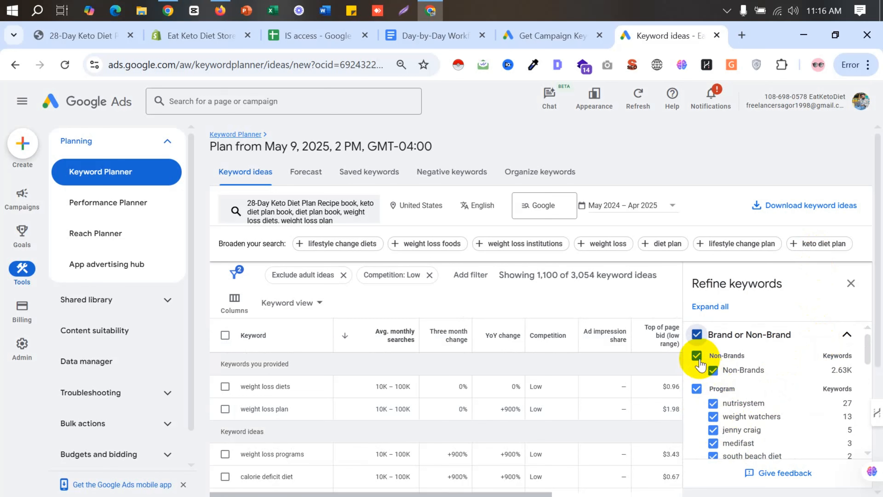
click(697, 334)
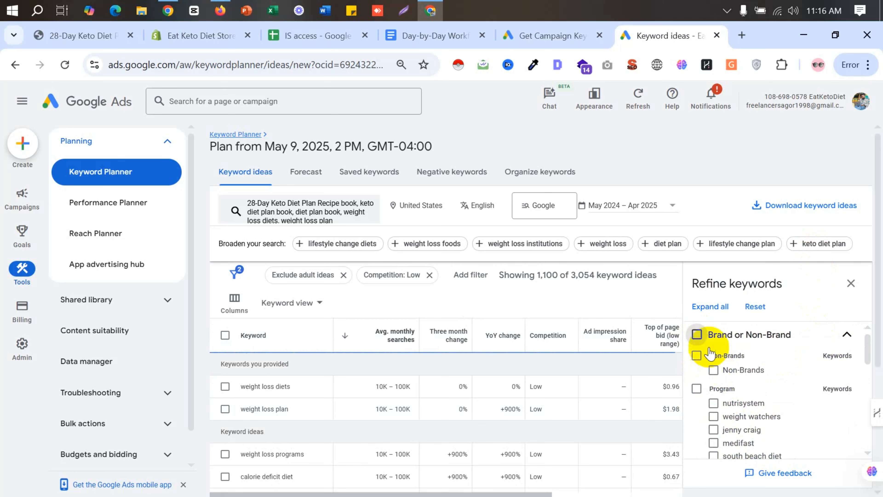
click(695, 335)
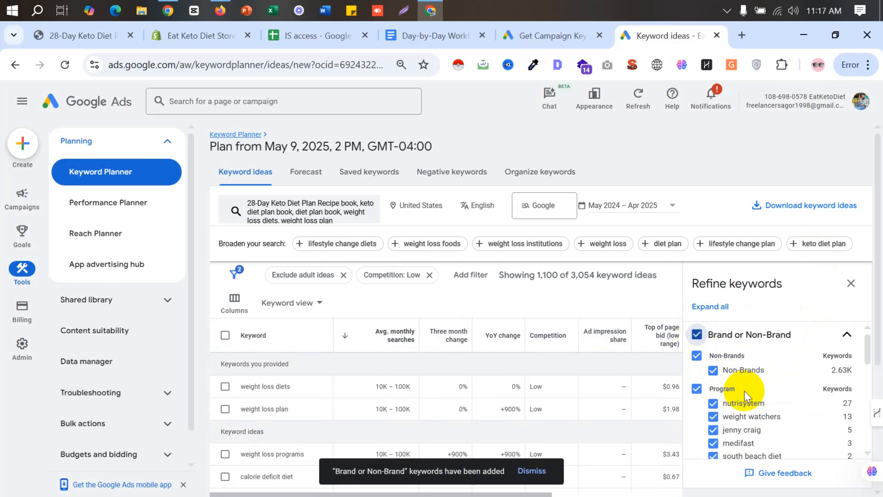
scroll(735, 404, down, 1)
scroll(732, 400, up, 1)
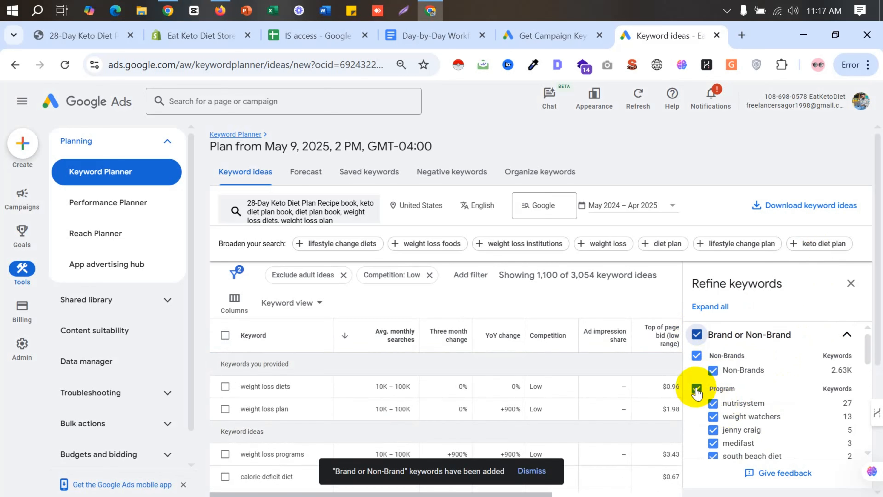
scroll(762, 411, down, 2)
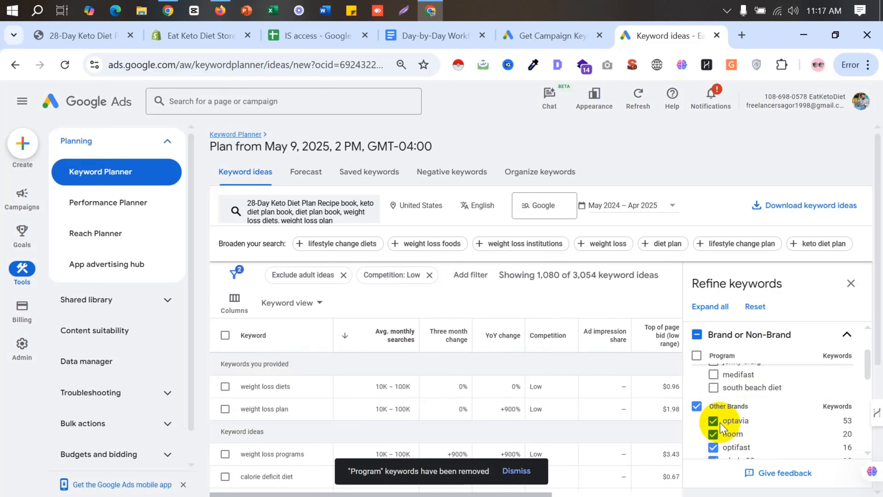
click(696, 408)
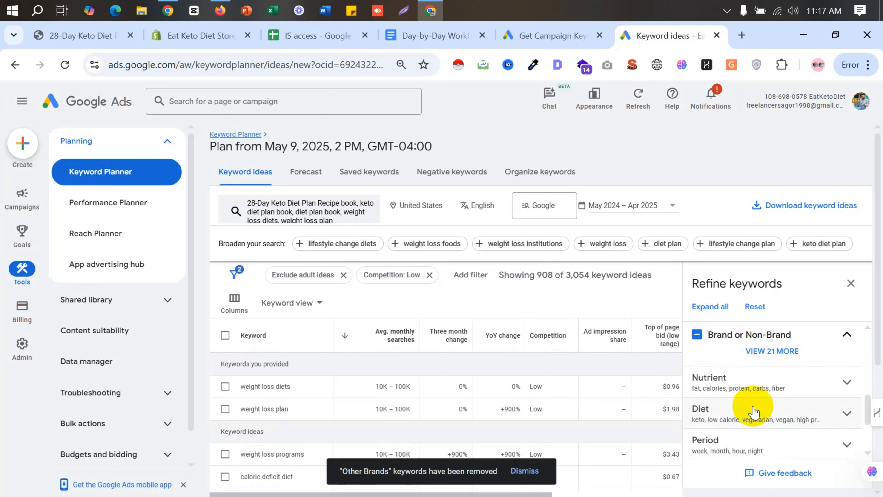
- Review the Nutrient and Film refinement categories and exclude all keywords in the Others category
click(821, 385)
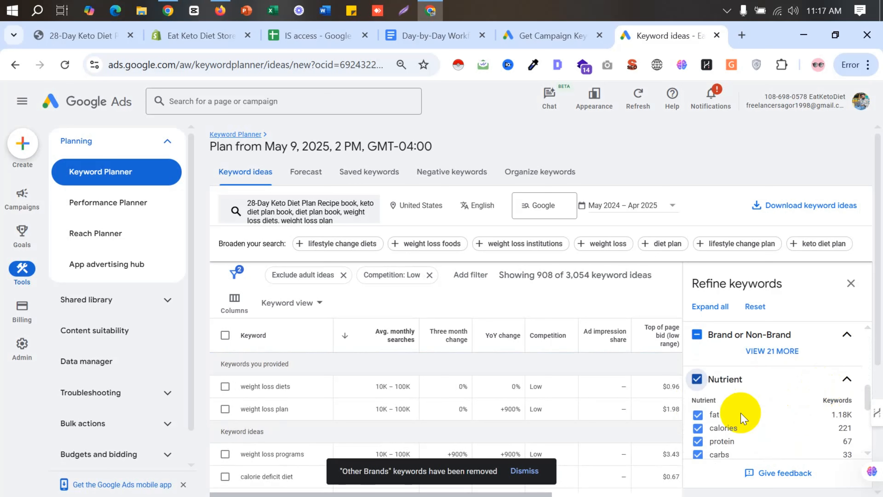
scroll(737, 423, down, 5)
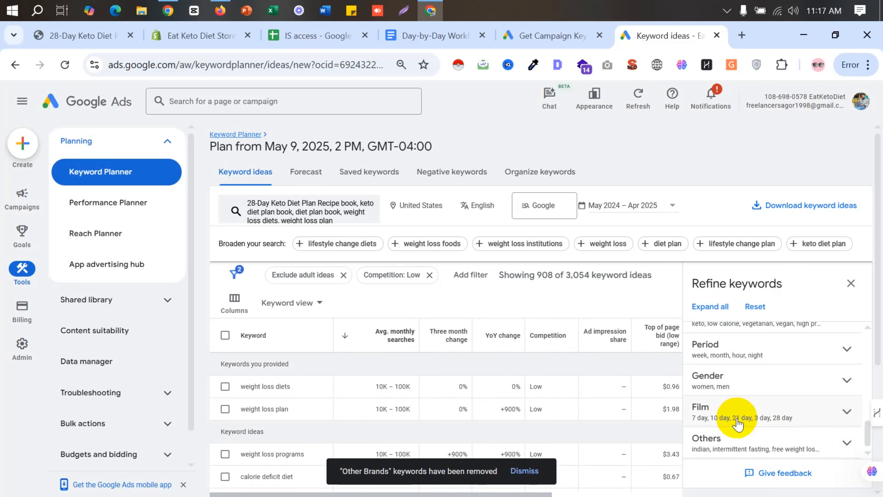
click(773, 417)
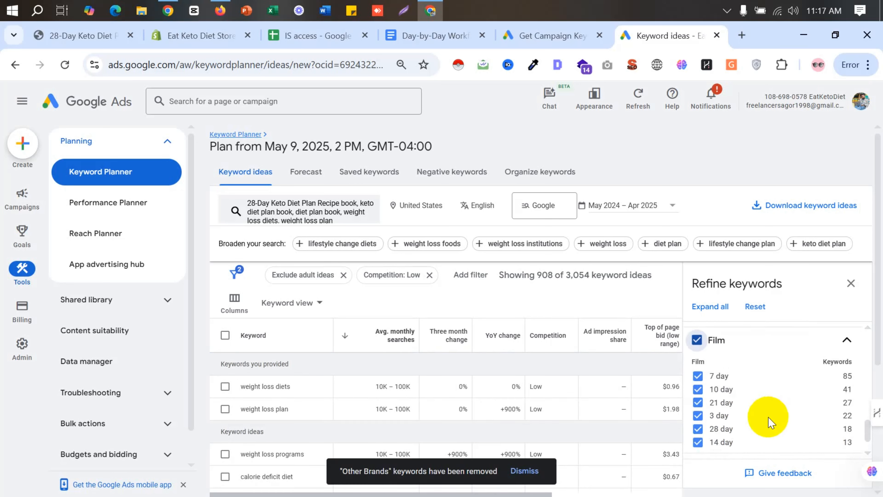
scroll(764, 417, down, 1)
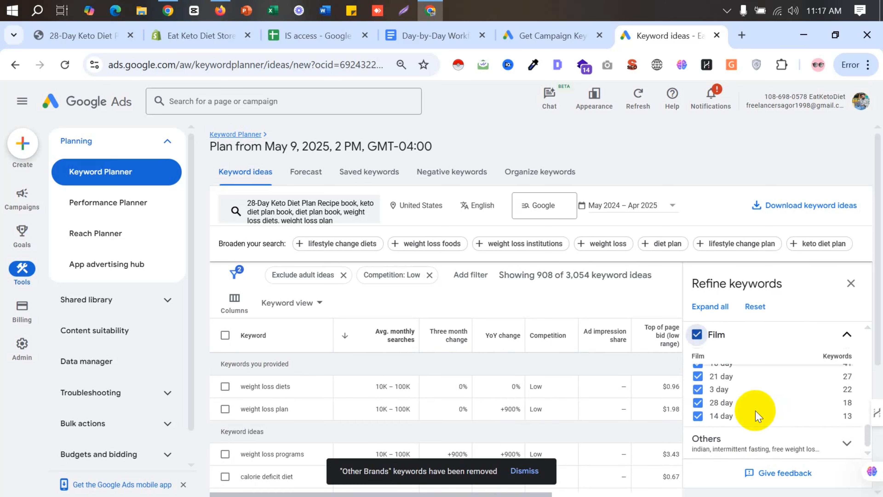
click(763, 442)
scroll(770, 411, down, 3)
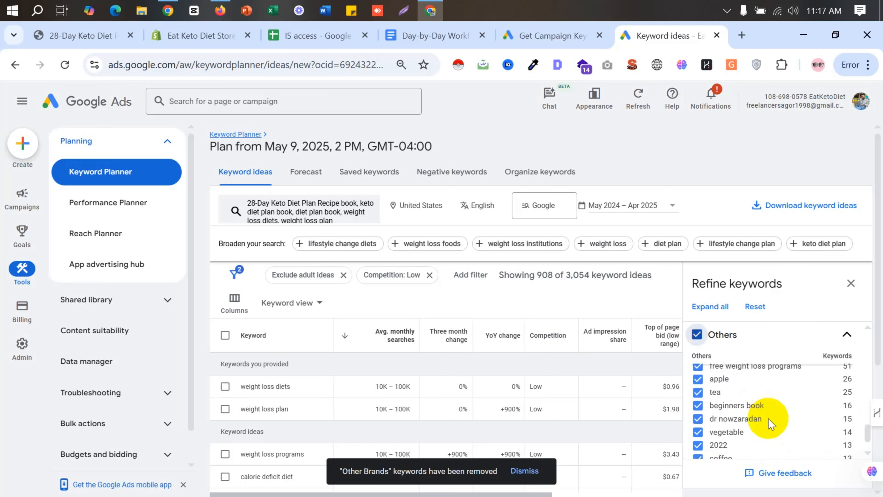
scroll(768, 419, up, 3)
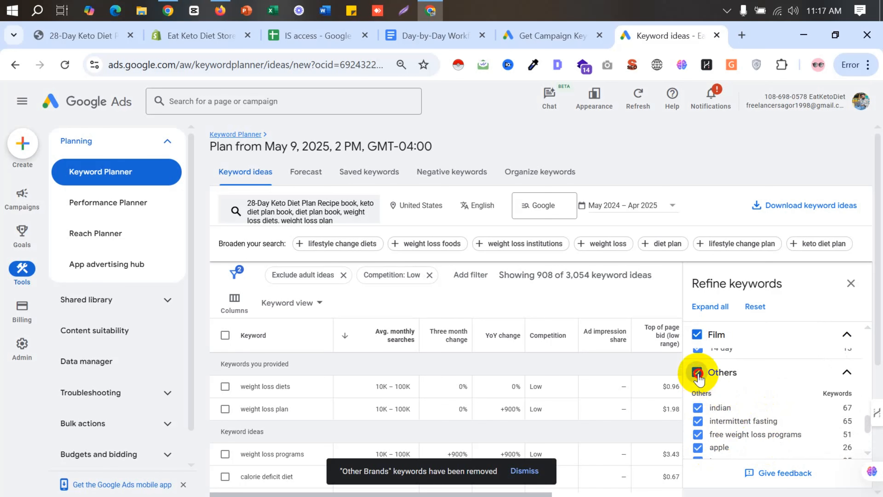
scroll(730, 413, down, 3)
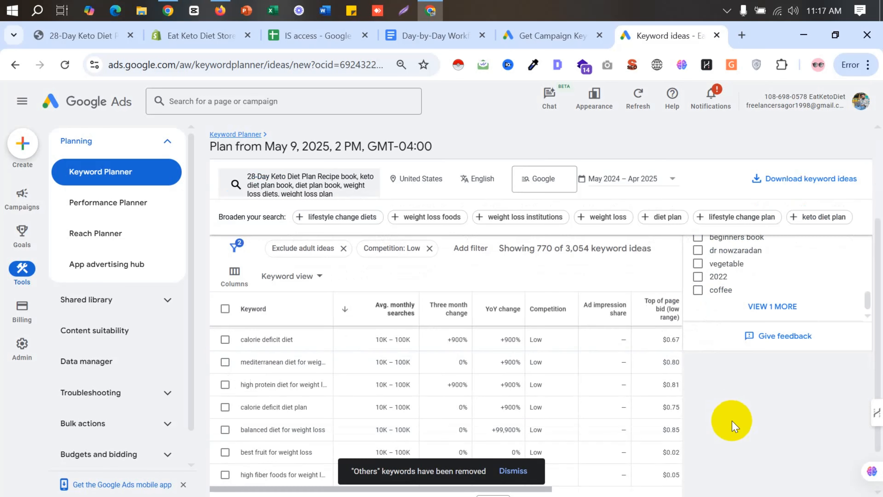
click(778, 313)
scroll(765, 320, up, 10)
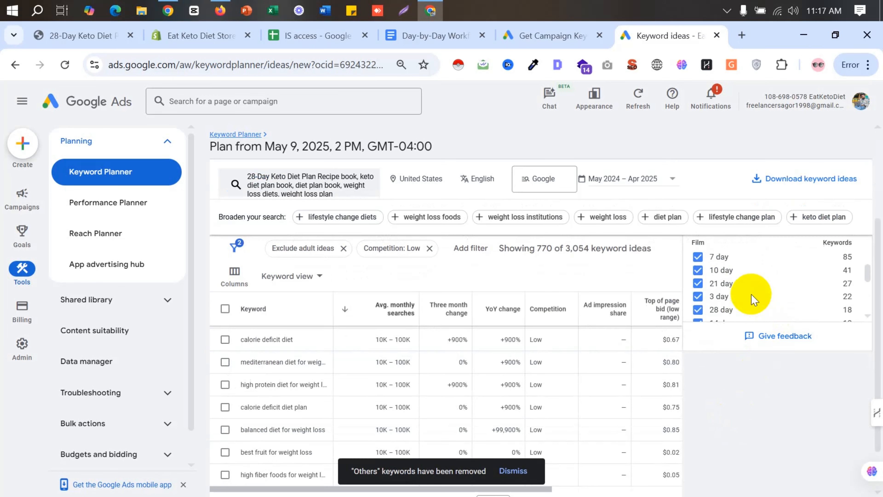
scroll(764, 305, up, 1)
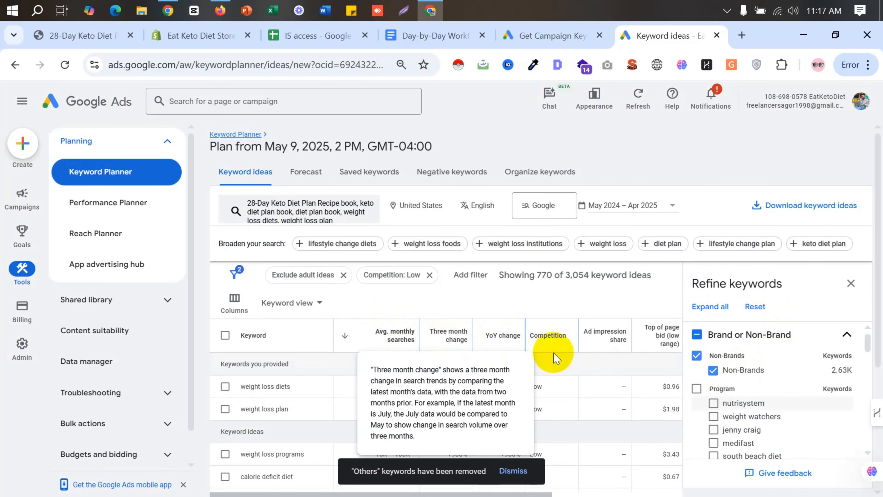
- Look over the refined keyword ideas, then close the keyword refinement options and dismiss the removal notification
scroll(557, 352, down, 5)
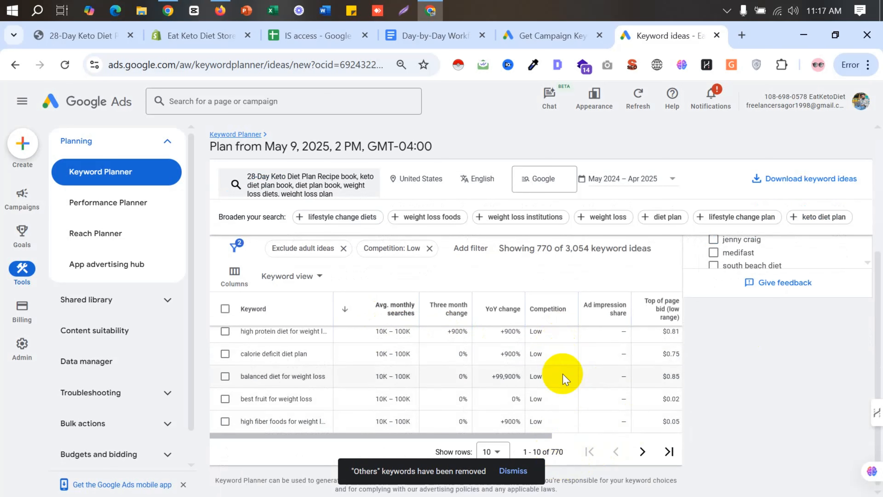
scroll(563, 374, up, 5)
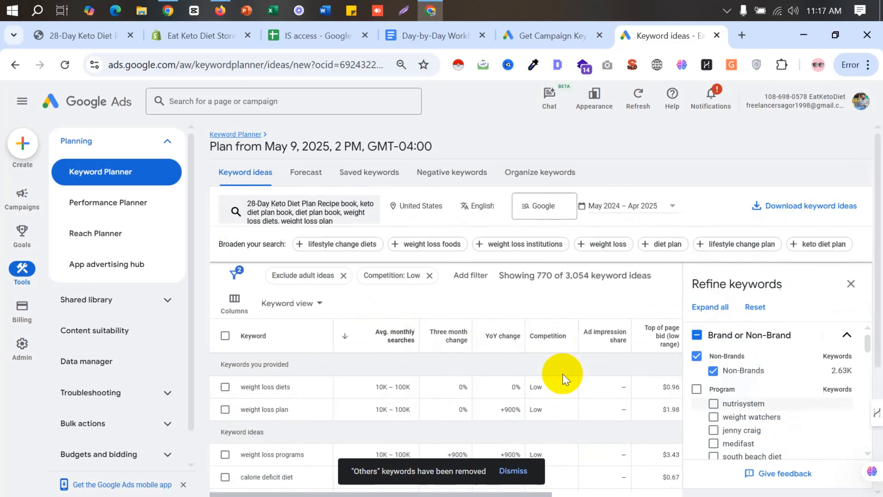
scroll(810, 393, down, 2)
scroll(810, 395, down, 3)
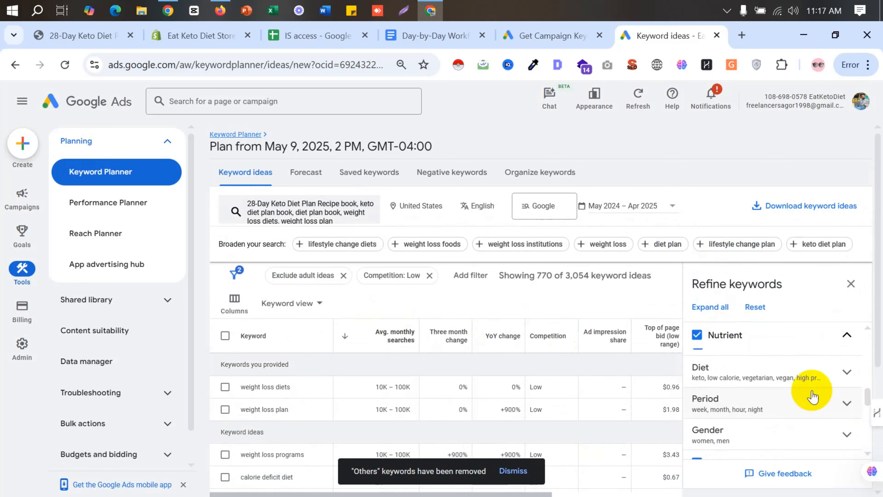
click(850, 283)
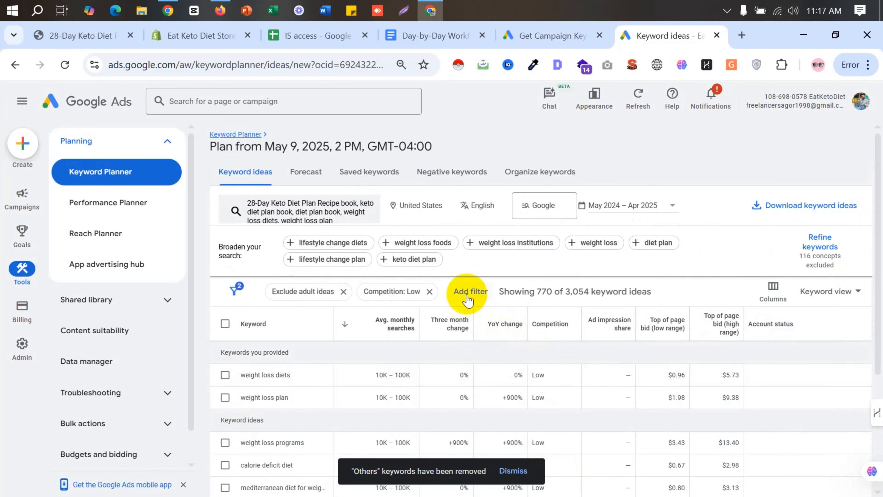
click(514, 471)
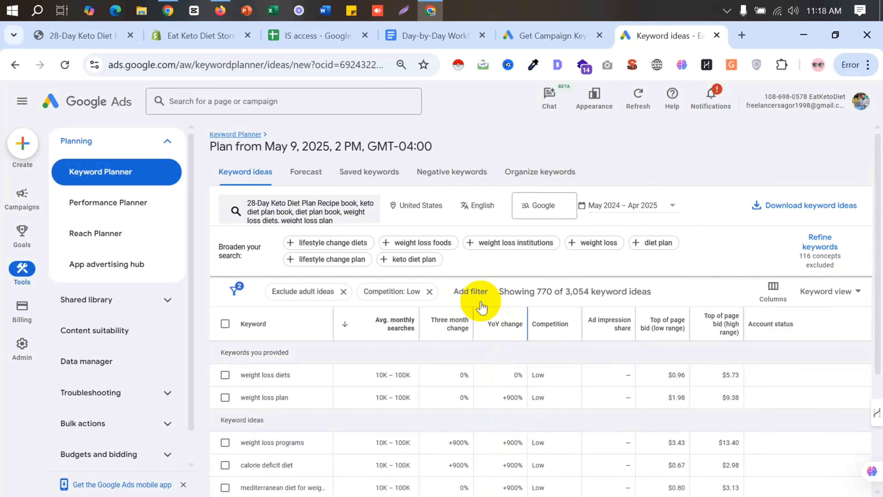
- Add a Keyword filter to the keyword ideas and set its condition to does not contain
click(471, 291)
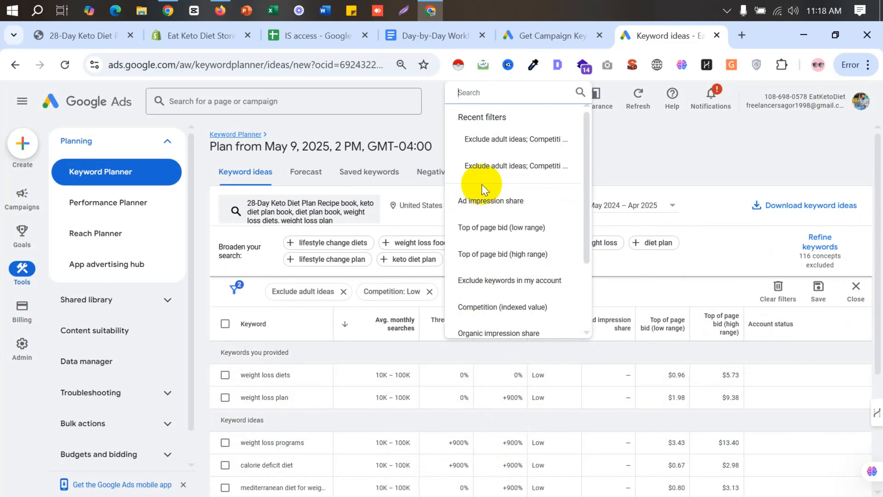
text(key)
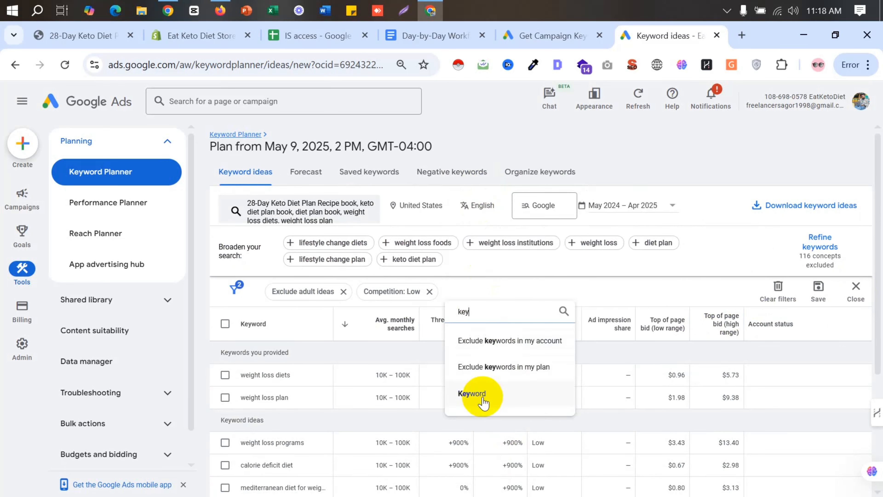
click(483, 400)
click(489, 358)
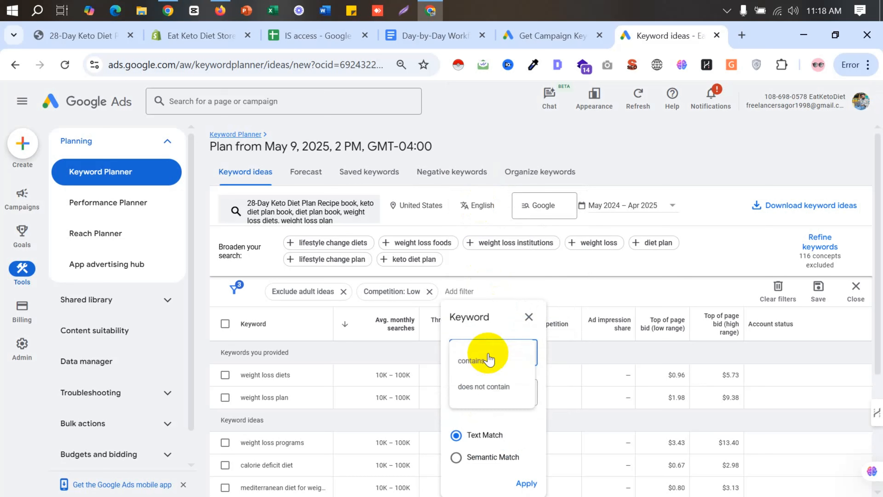
click(485, 388)
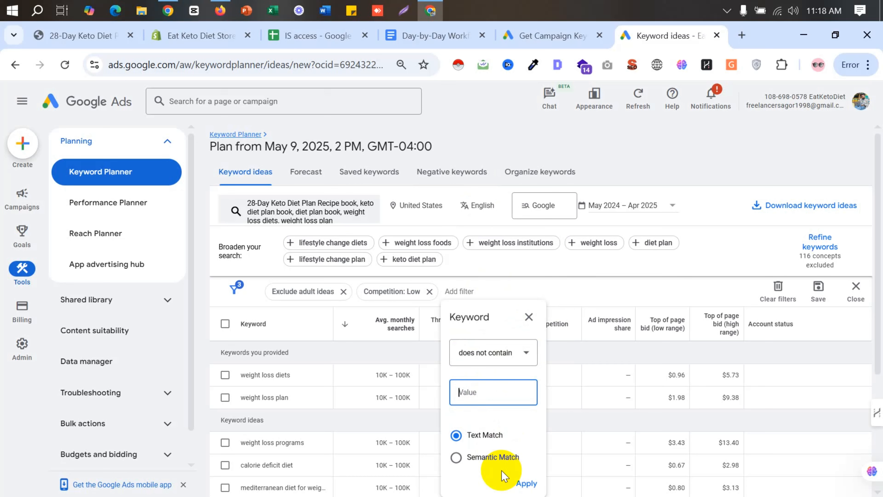
- Exclude keywords containing what, who, when, how, free, affordable, cheap using text match, and apply the filter
text(what, who,)
text(when, how,)
text(free,)
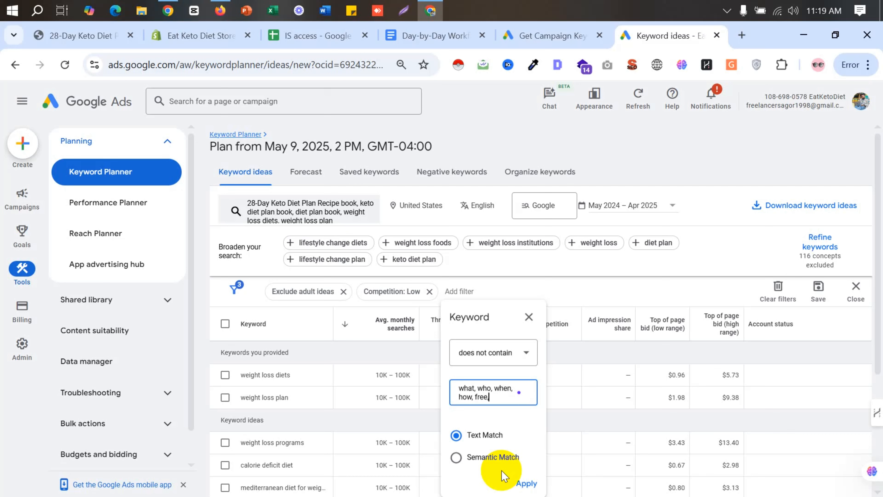
text( affordable, cheap)
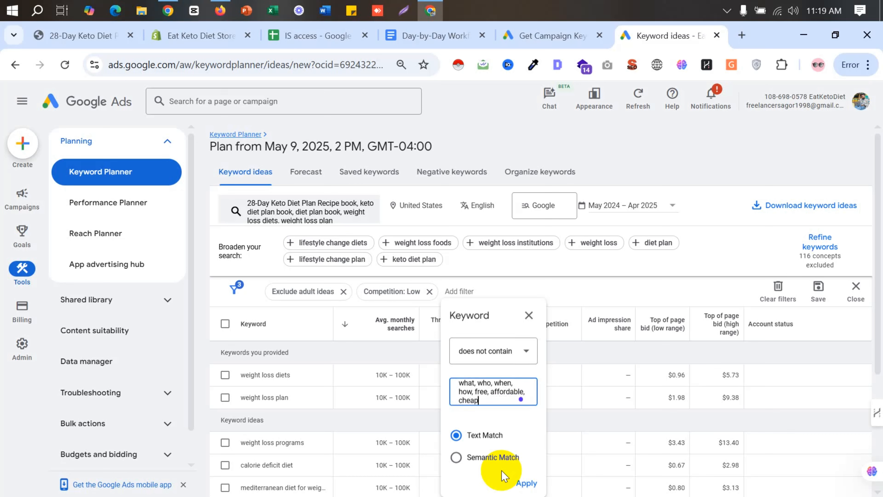
click(525, 482)
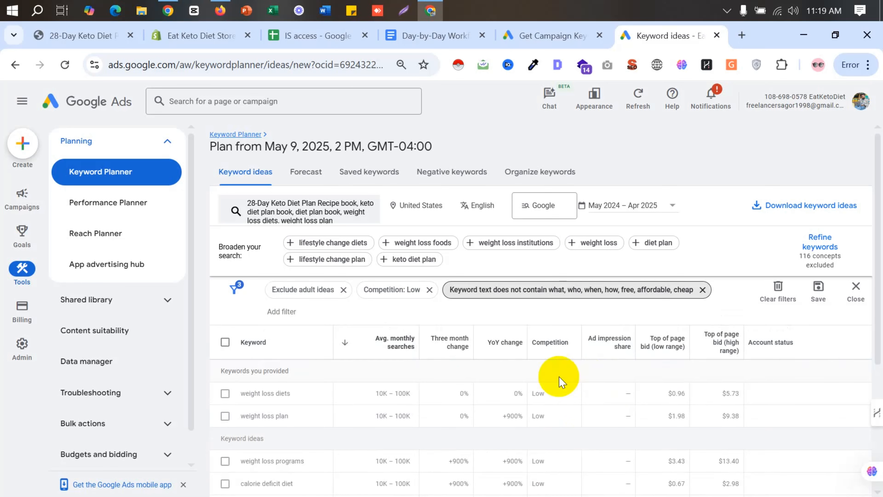
- Look through the filtered keyword ideas and start another Keyword filter with the contains condition
scroll(554, 400, down, 5)
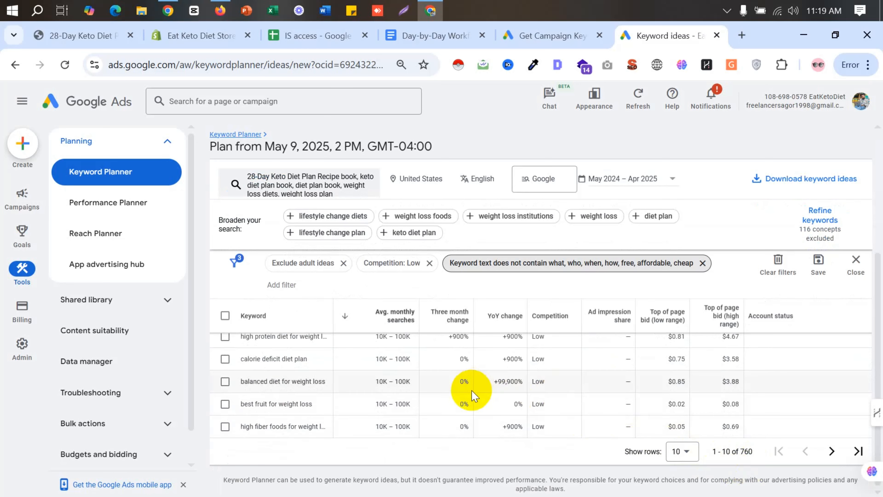
scroll(471, 391, up, 5)
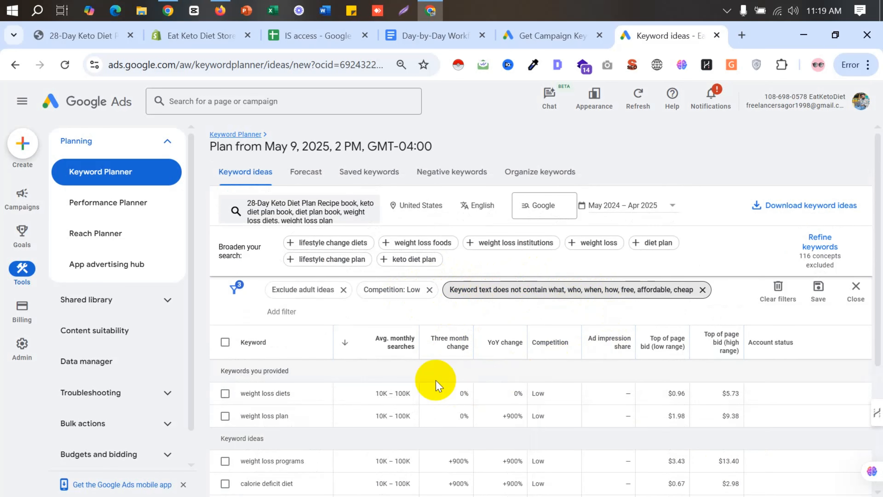
scroll(439, 385, down, 2)
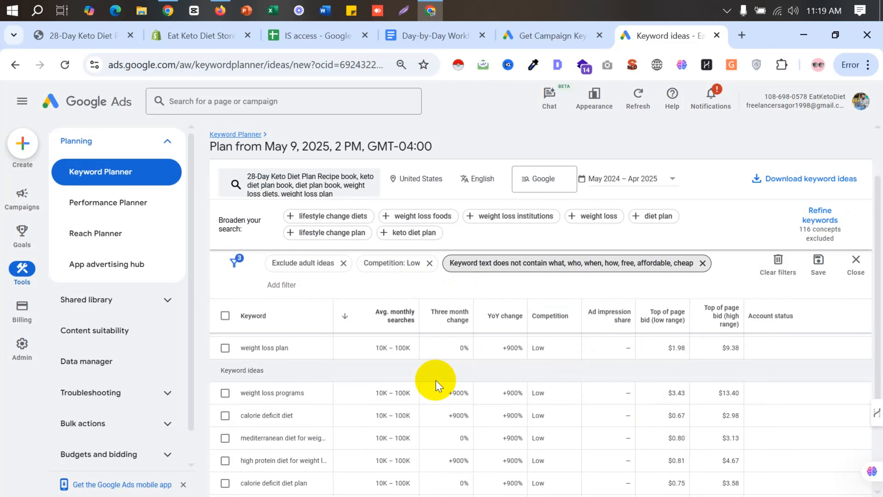
scroll(439, 385, down, 2)
scroll(435, 376, up, 5)
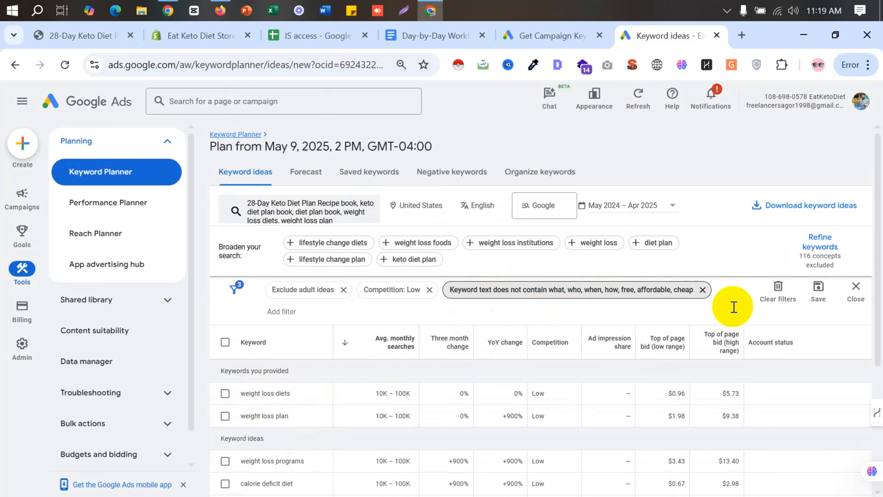
click(283, 311)
text(keyw)
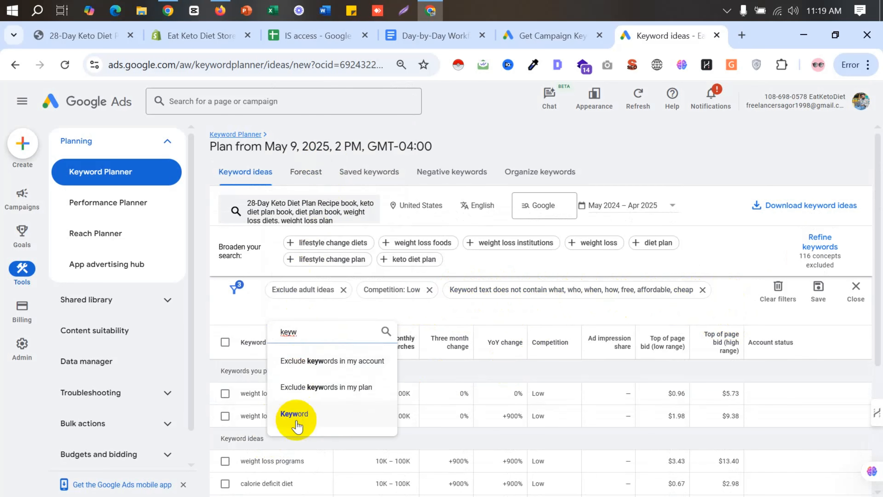
click(294, 413)
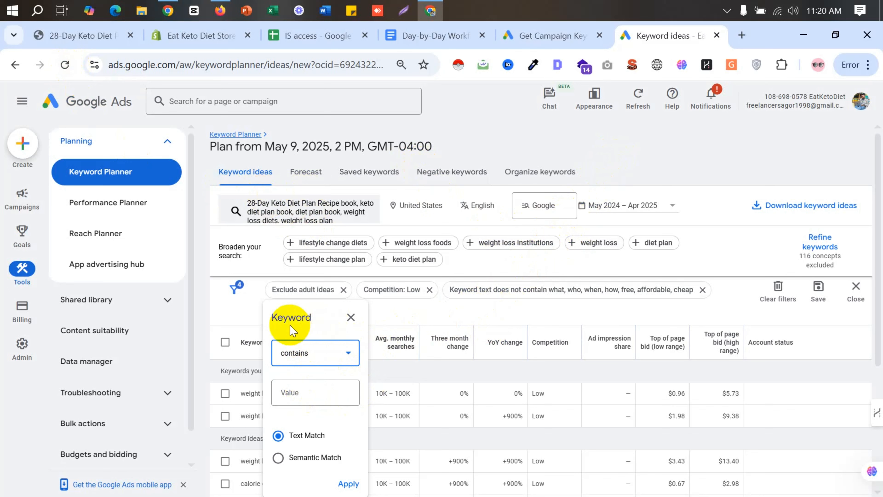
click(298, 395)
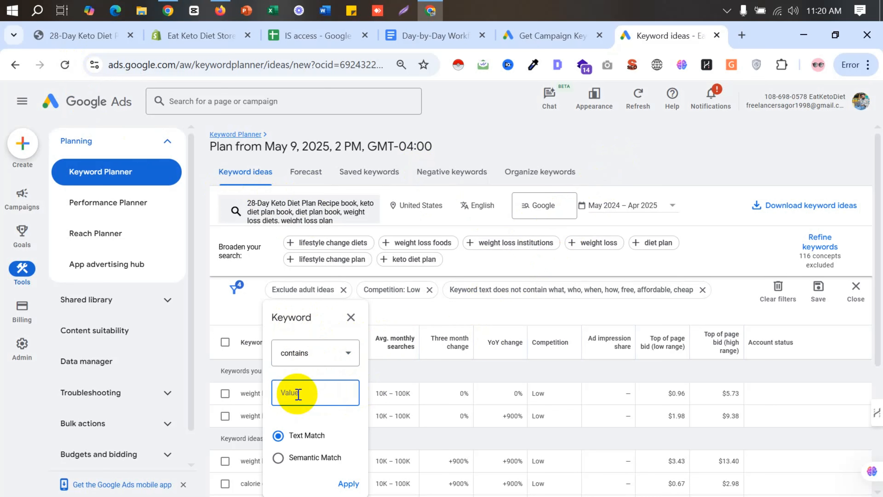
- Enter diet plan and keto diet as comma-separated terms for the contains filter
text(DIE)
key(BackSpace)
key(BackSpace)
key(BackSpace)
text(diet plan, keto diet ,)
- Check the title on the 28-Day Keto Diet Plan product page for further keyword terms, and return to the keyword ideas
click(178, 41)
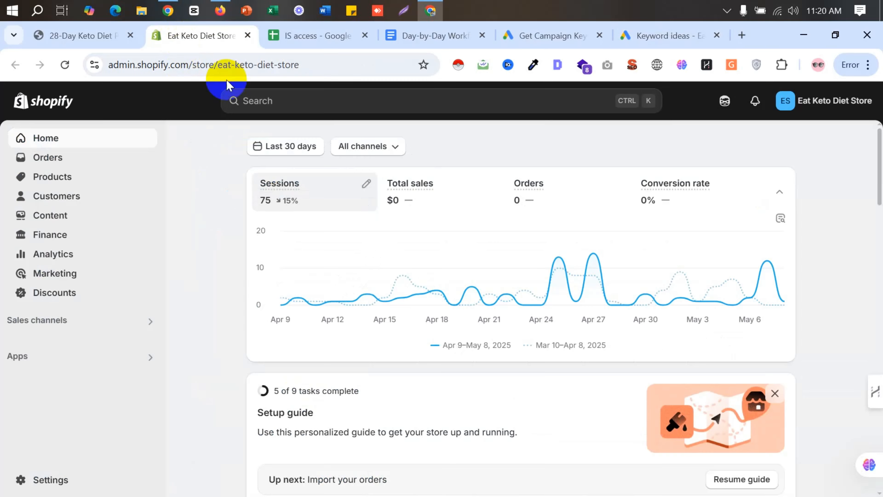
click(129, 36)
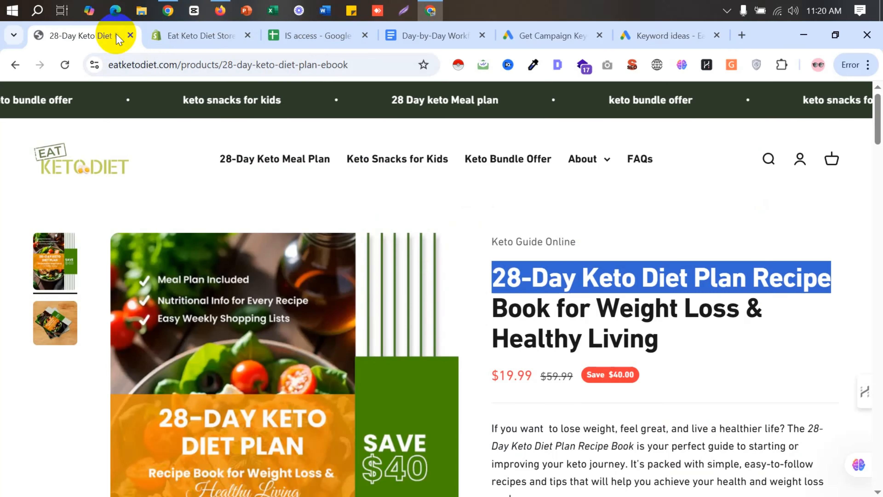
drag(641, 308, 665, 310)
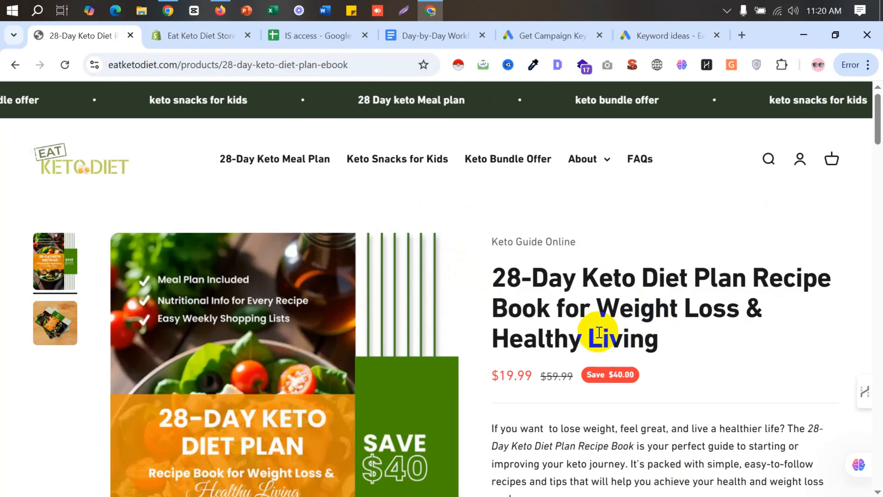
drag(570, 341, 551, 352)
click(551, 351)
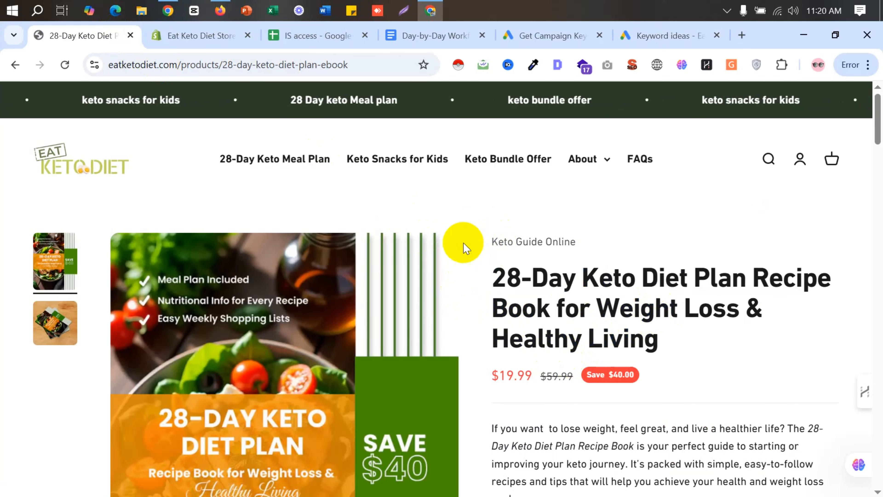
click(168, 11)
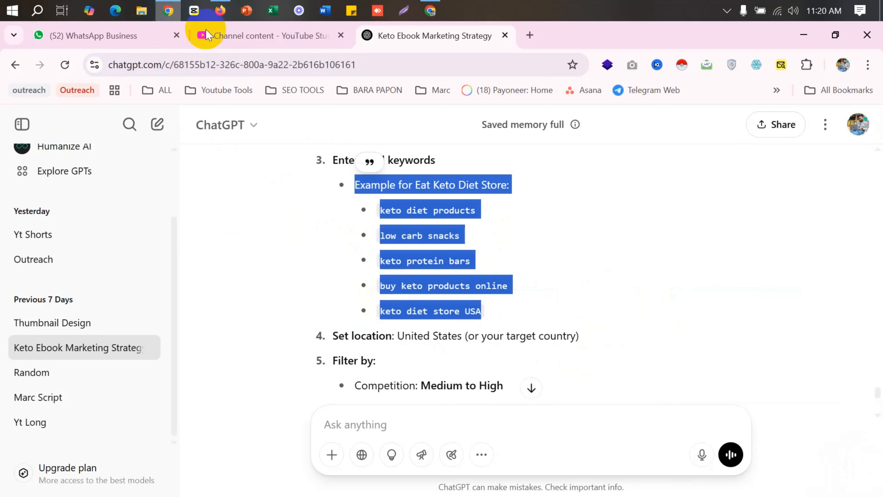
click(429, 11)
click(553, 39)
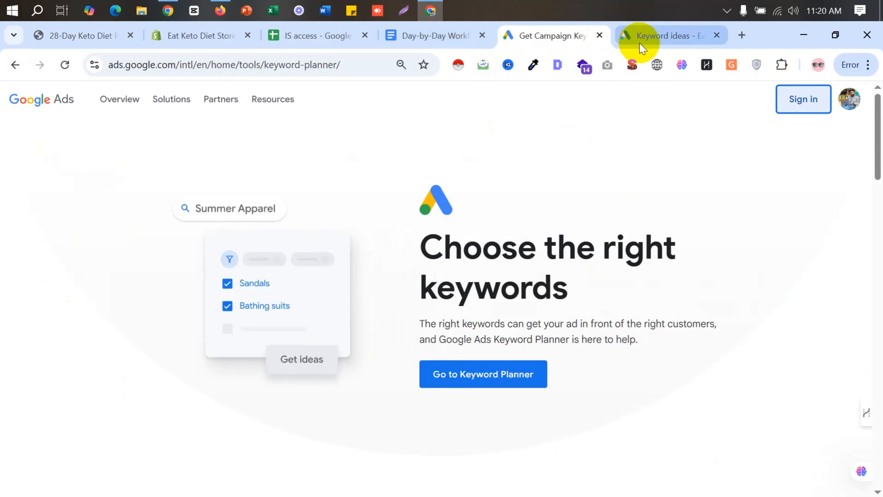
click(647, 39)
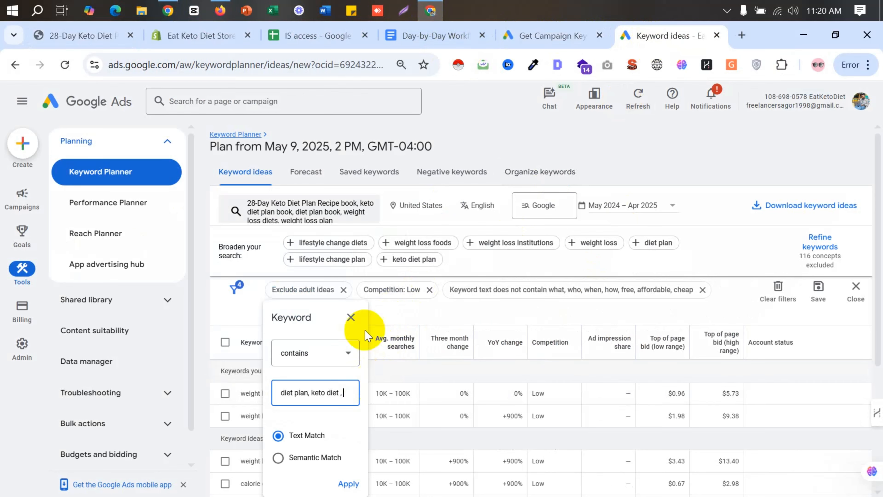
- Read through the product page's description and related products, and add keto recipes to the contains filter's terms
click(98, 41)
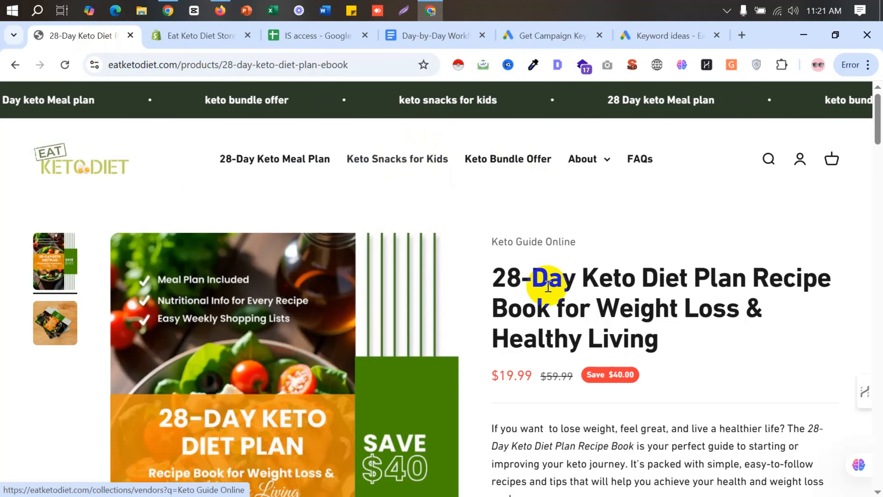
scroll(585, 350, down, 10)
scroll(584, 370, down, 15)
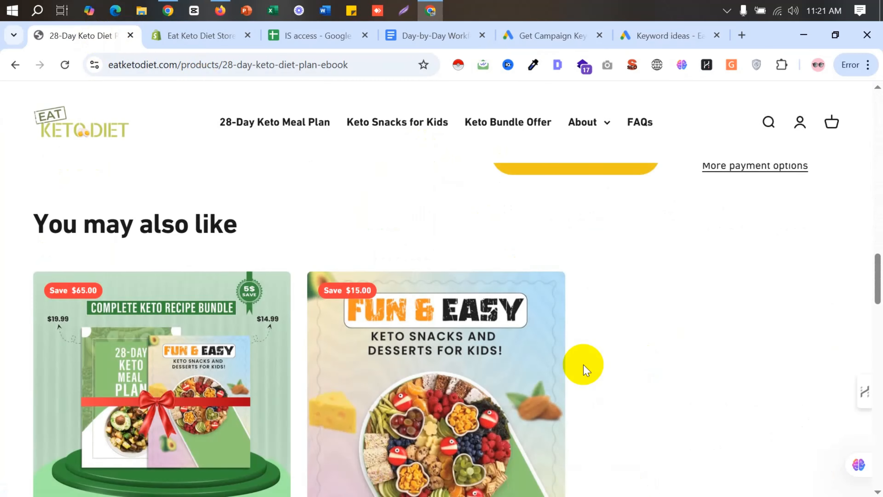
scroll(587, 370, down, 8)
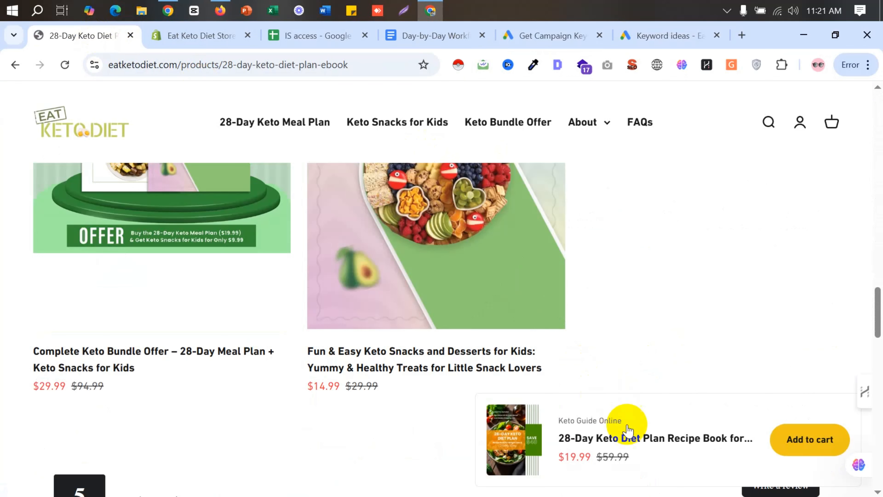
scroll(504, 361, up, 20)
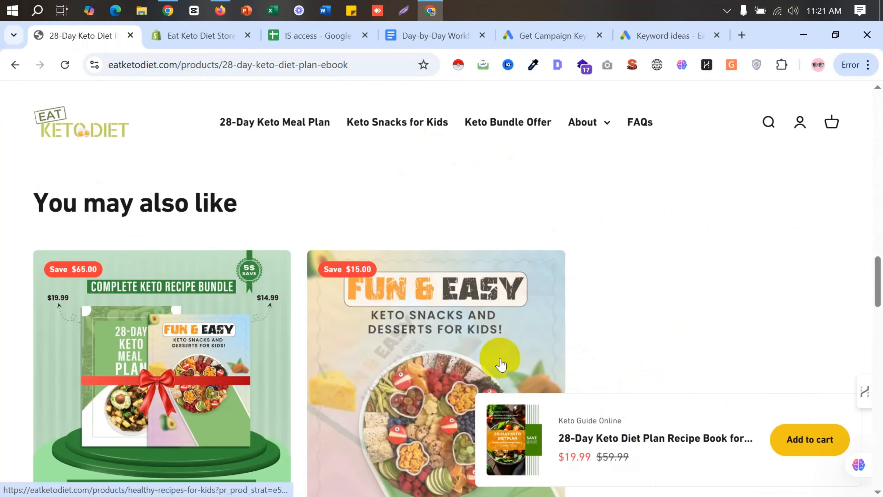
scroll(503, 362, up, 5)
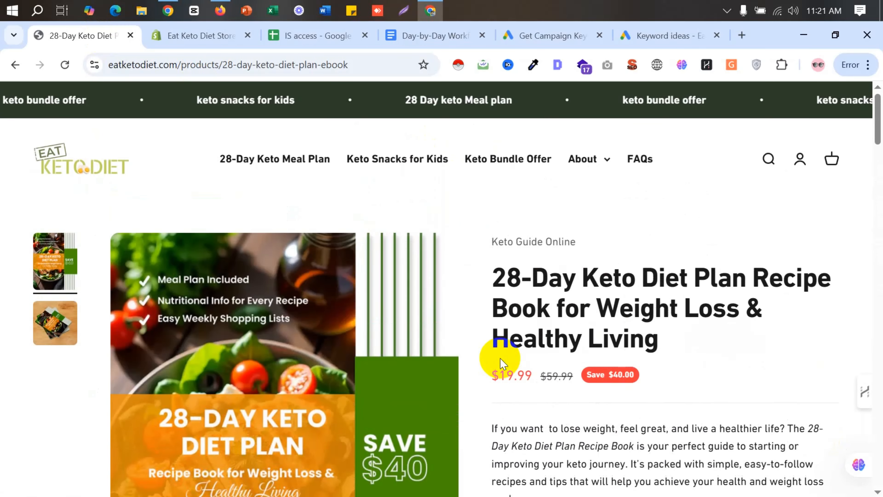
scroll(612, 362, down, 3)
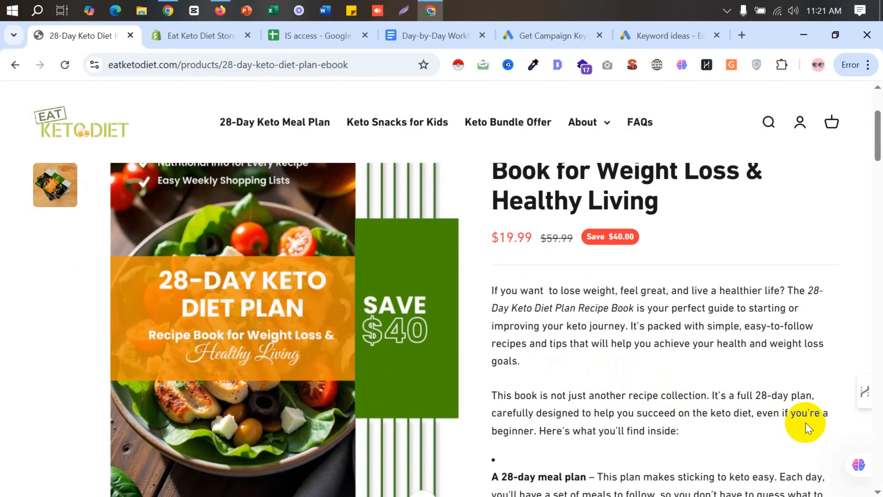
scroll(662, 393, down, 4)
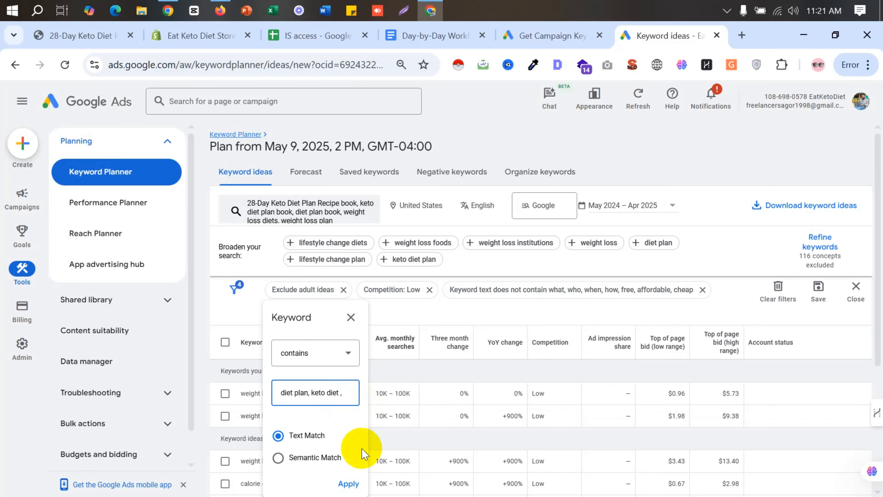
text(keto recipes)
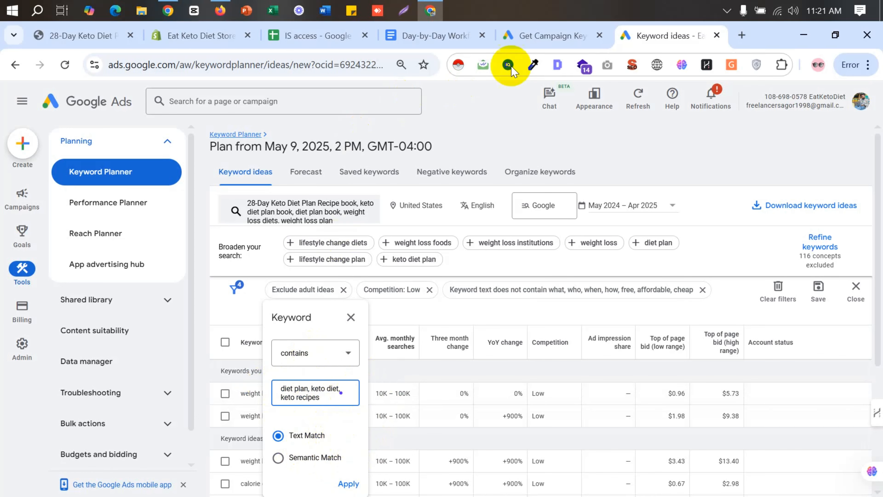
- Switch to the Day-by-Day Workflow document and copy the words buy keto from the keyword list
click(429, 36)
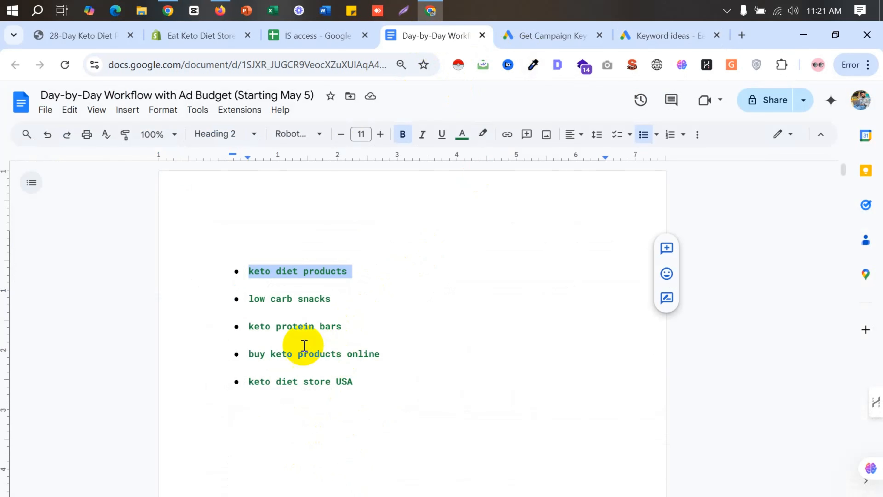
click(271, 316)
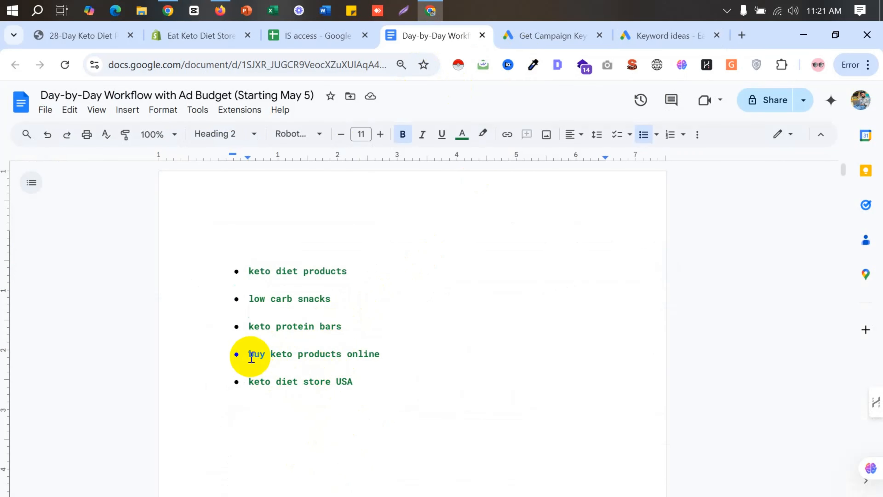
drag(250, 355, 338, 349)
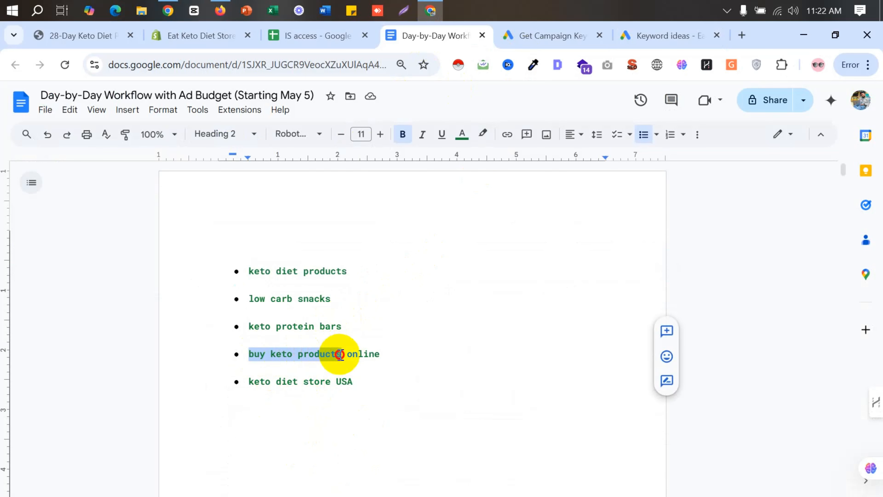
click(348, 355)
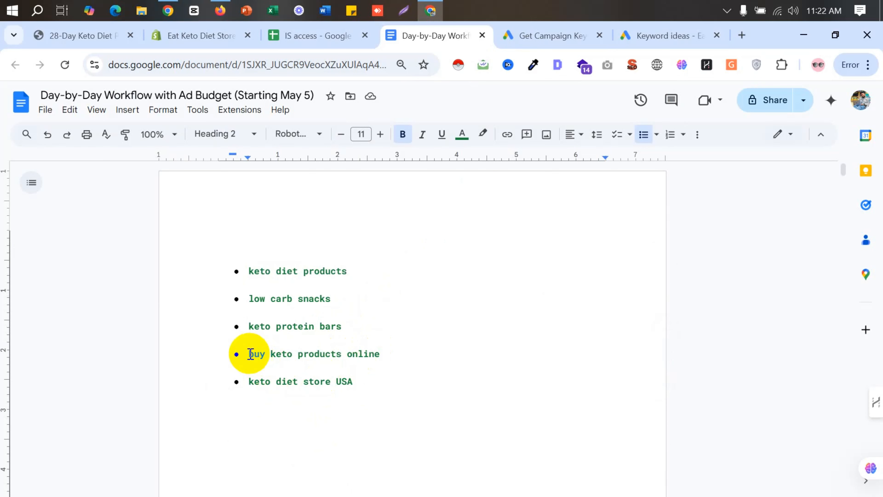
drag(250, 354, 291, 355)
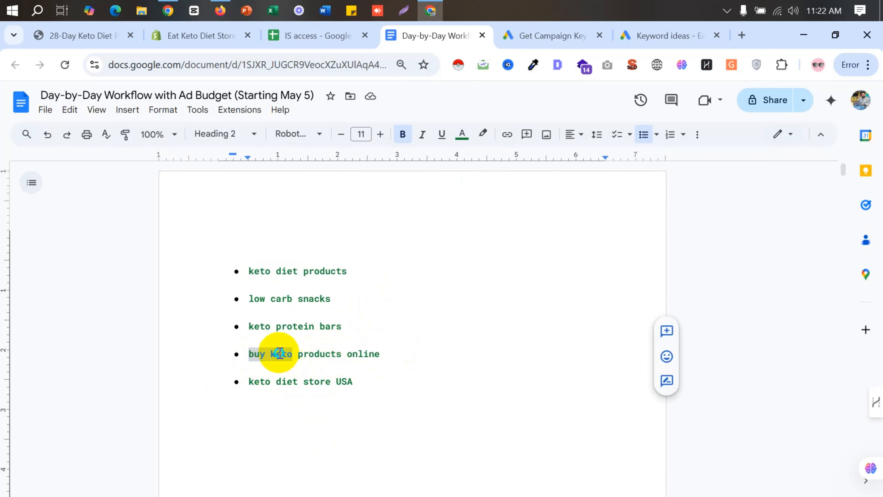
right_click(278, 355)
click(310, 173)
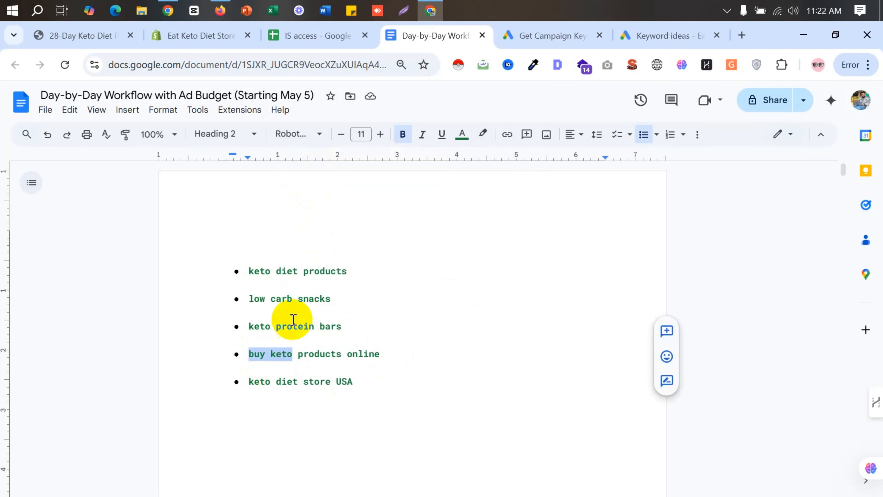
- Copy only the word buy from the document's keyword list and add it to the contains filter's terms in Keyword Planner
click(287, 355)
drag(248, 355, 266, 355)
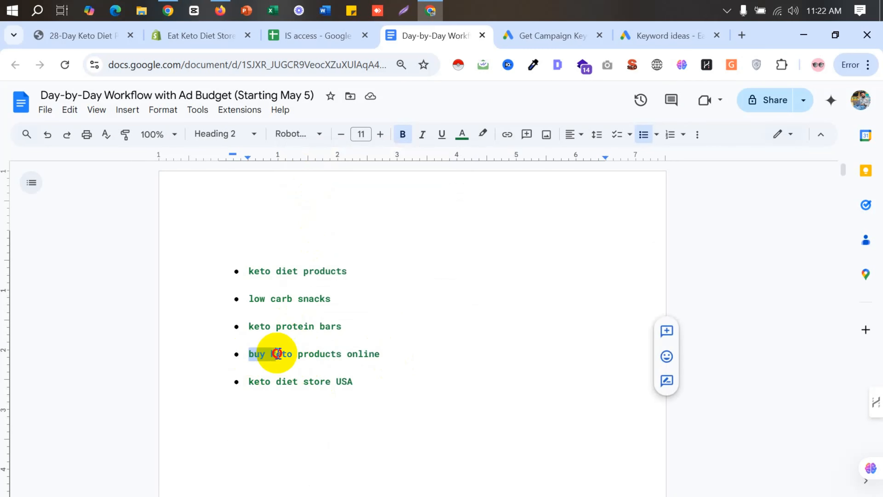
right_click(261, 353)
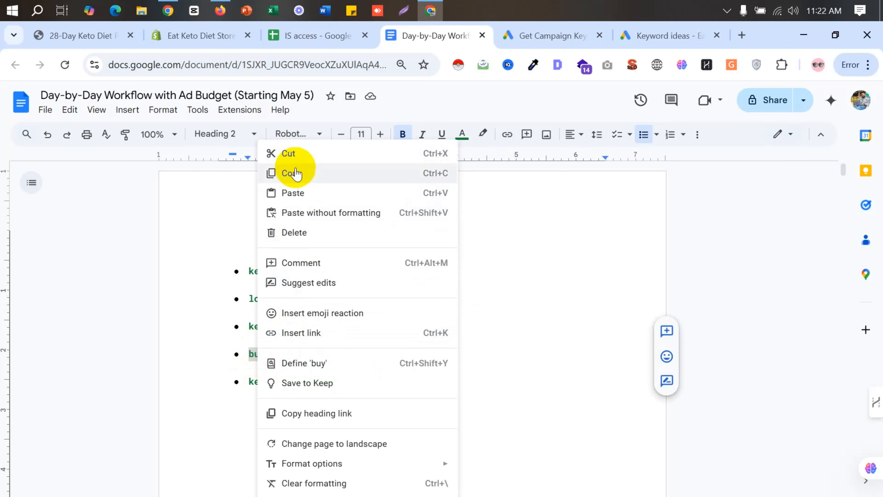
click(296, 179)
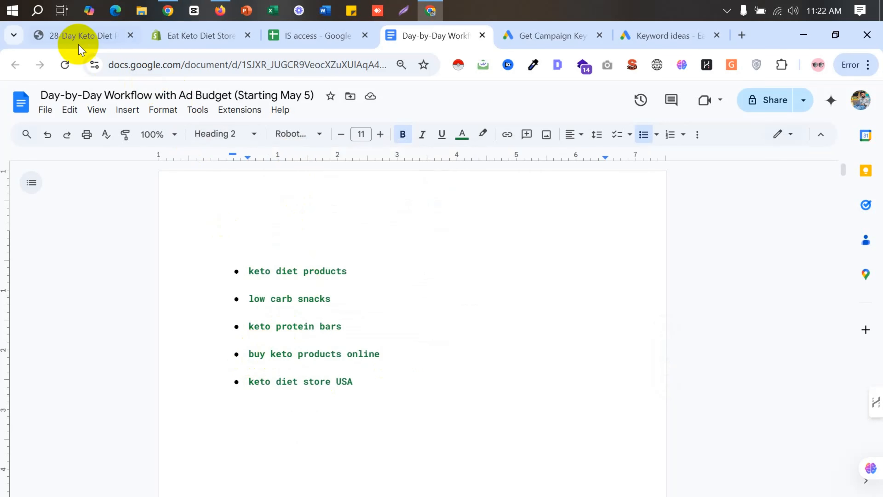
click(105, 36)
click(533, 34)
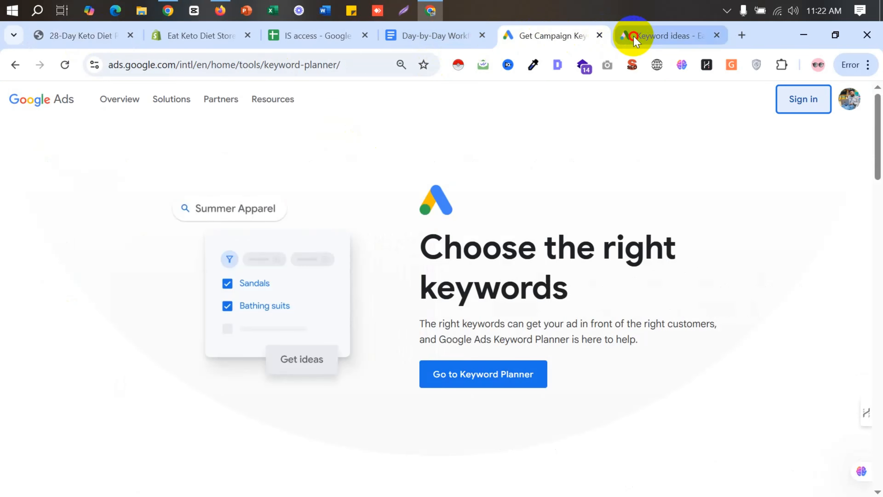
click(627, 34)
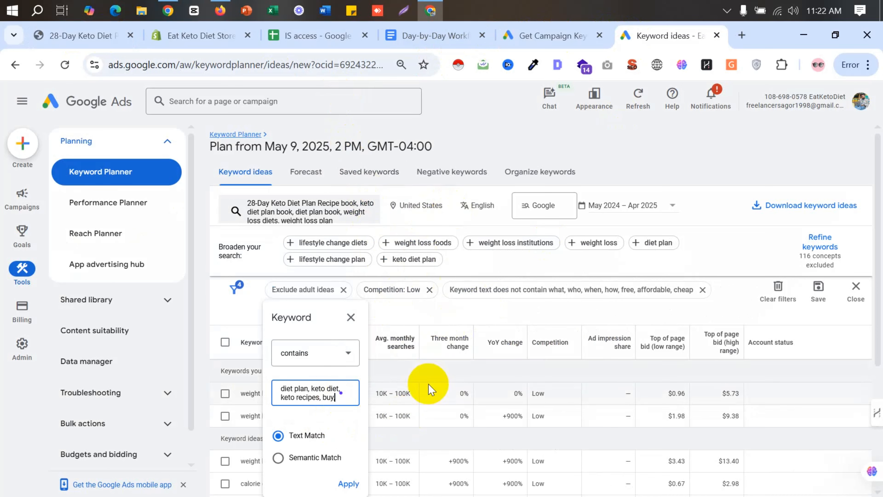
- Add smart diet to the contains filter's terms, apply the filter, and look over the resulting keyword ideas
text(, smart diet)
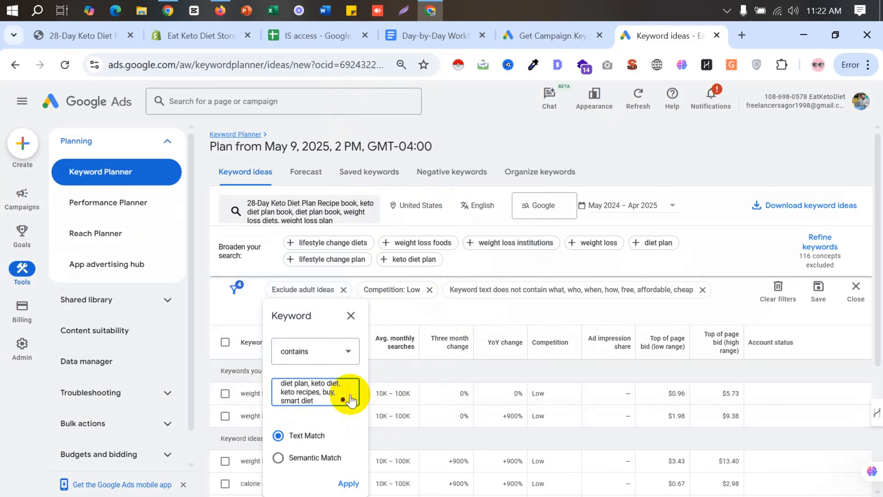
click(351, 485)
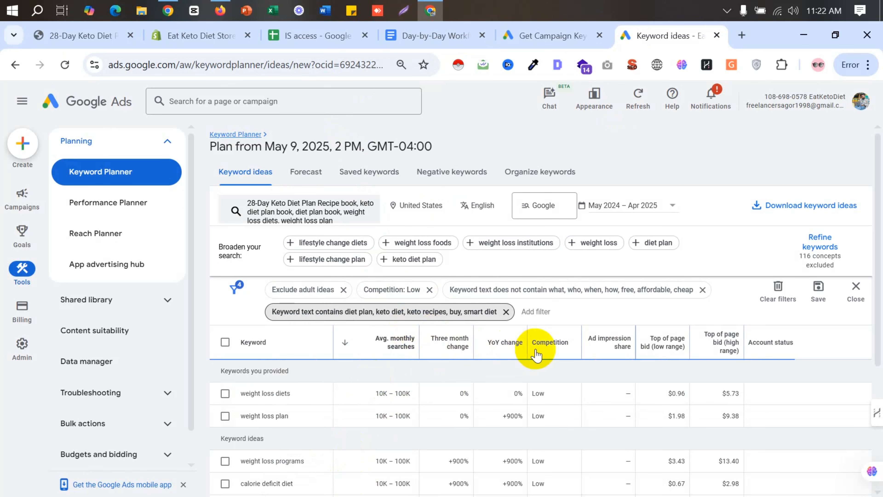
scroll(536, 354, down, 5)
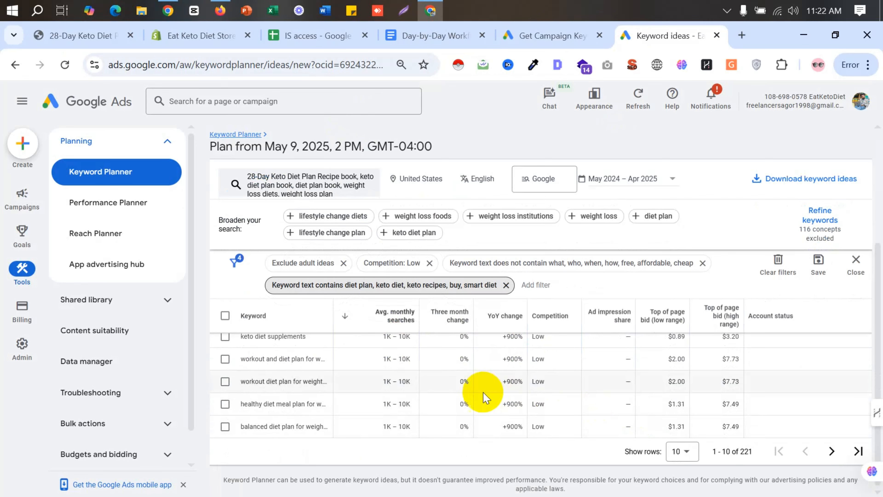
scroll(477, 392, up, 5)
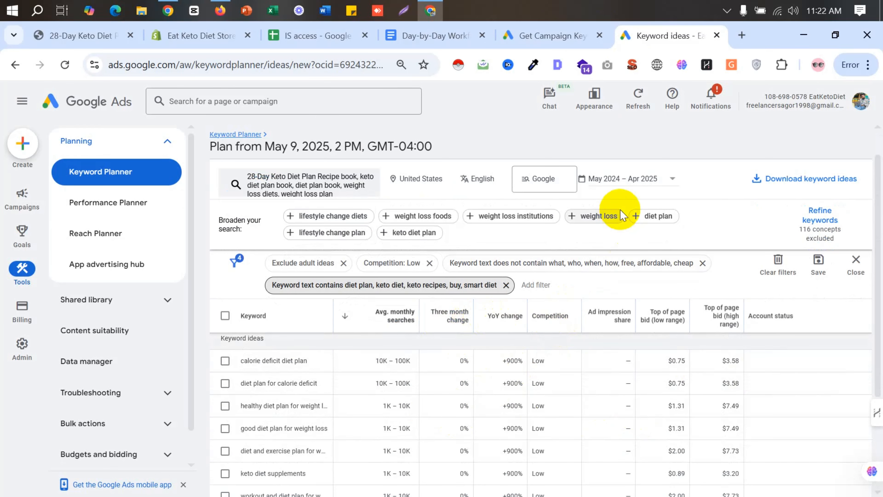
- Check the date range options for the keyword ideas and close them without changing the period
click(656, 182)
click(657, 184)
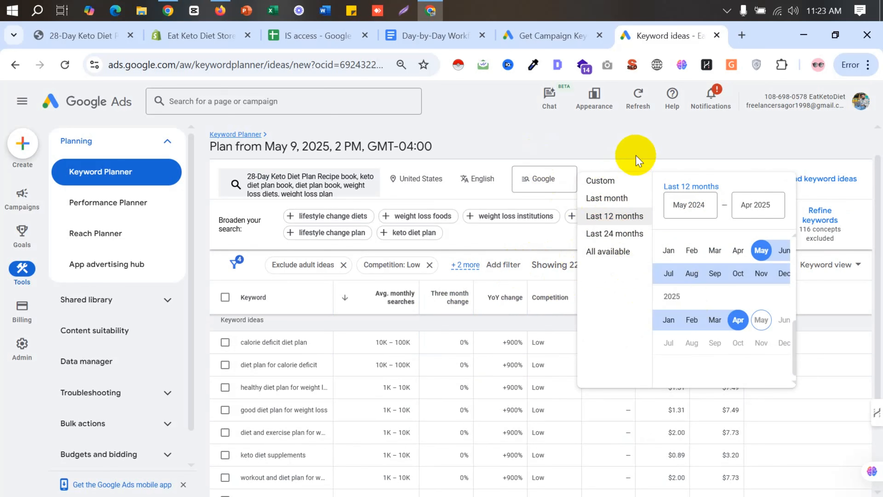
click(631, 149)
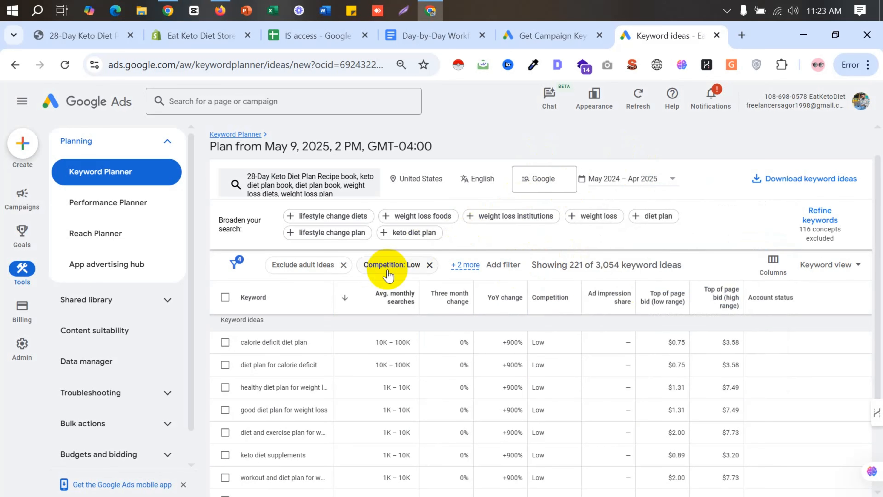
- Review the filtered keyword ideas with the explanation of average monthly searches, and check the plan's location settings without changing them
scroll(313, 383, down, 3)
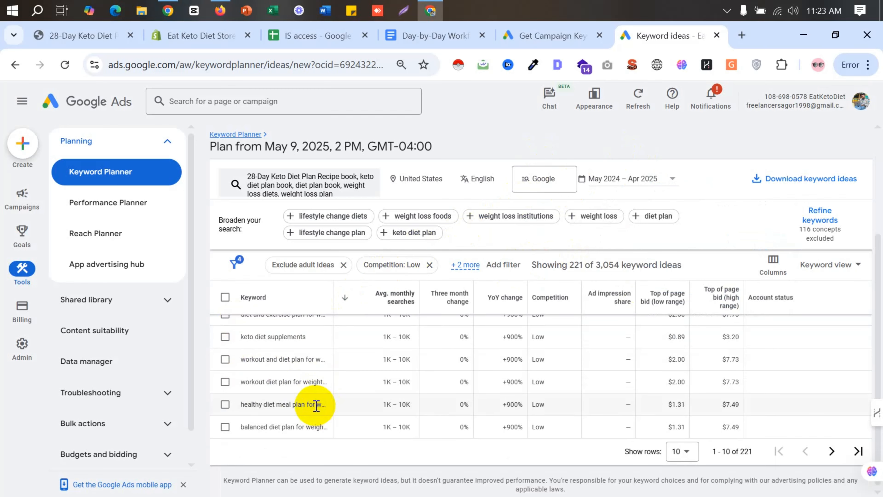
scroll(315, 405, up, 3)
scroll(361, 327, up, 2)
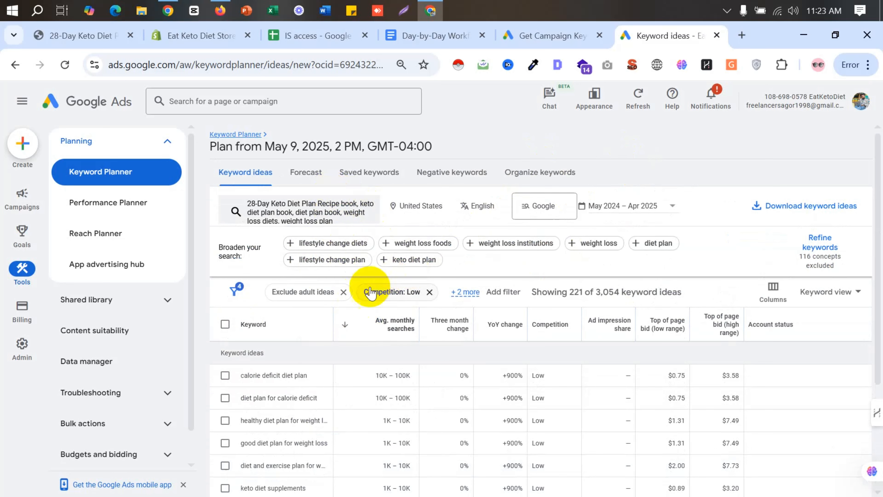
mouse_move(407, 334)
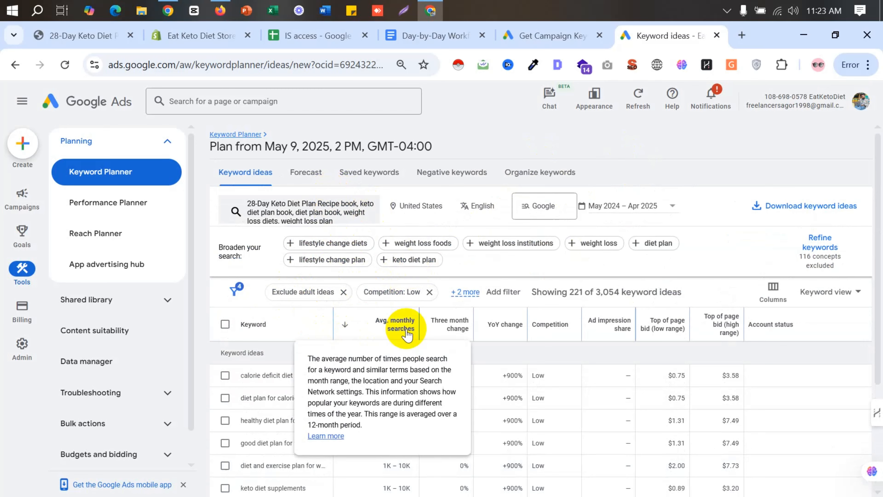
scroll(407, 334, down, 1)
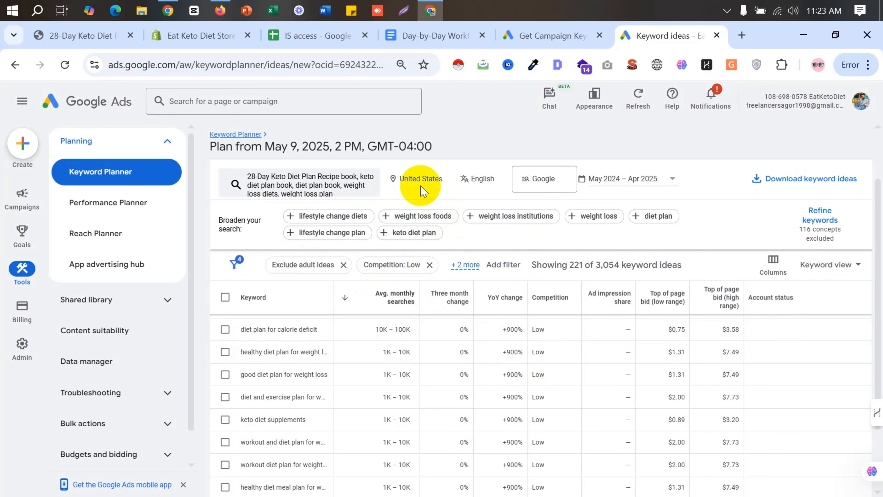
click(435, 184)
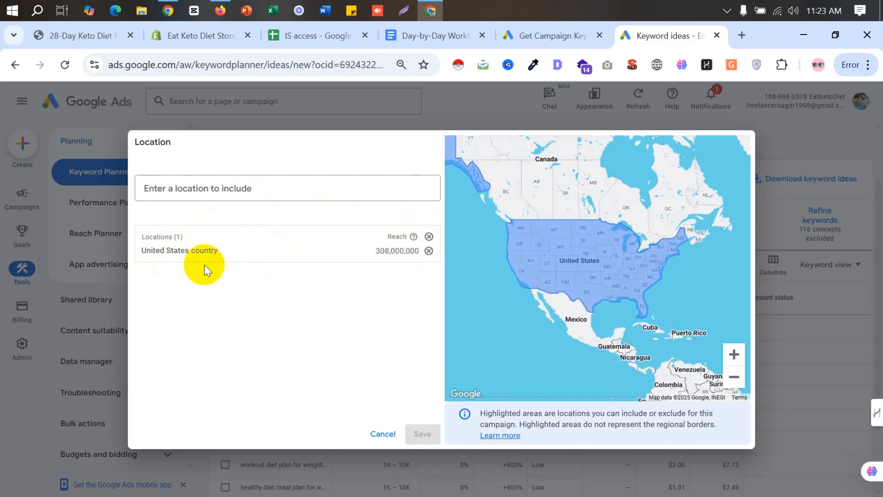
click(391, 439)
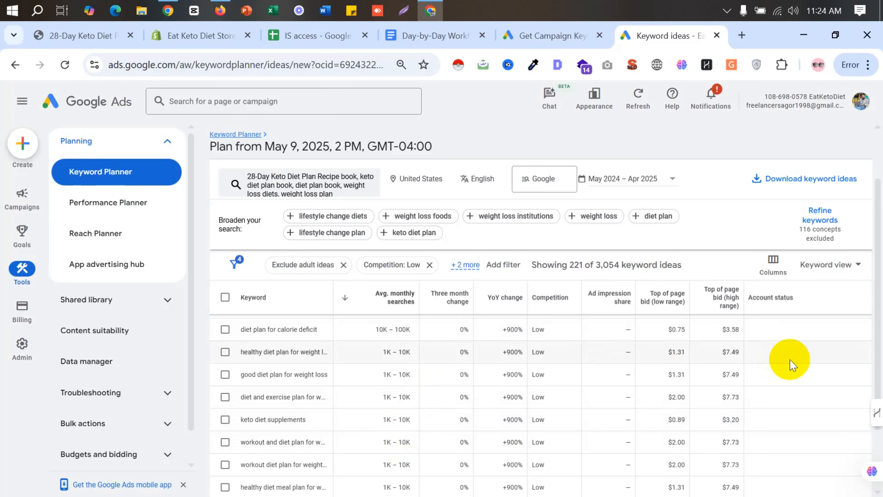